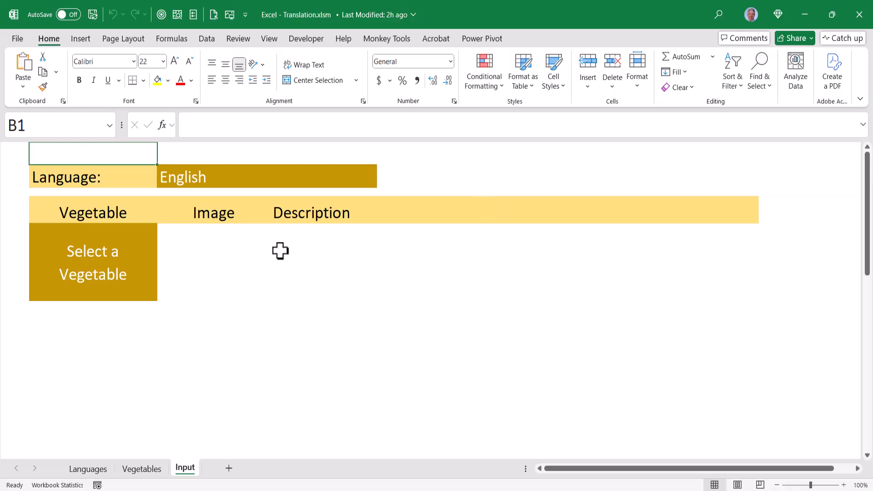
Browse the C2 language dropdown, then select the B5 vegetable cell
click(286, 176)
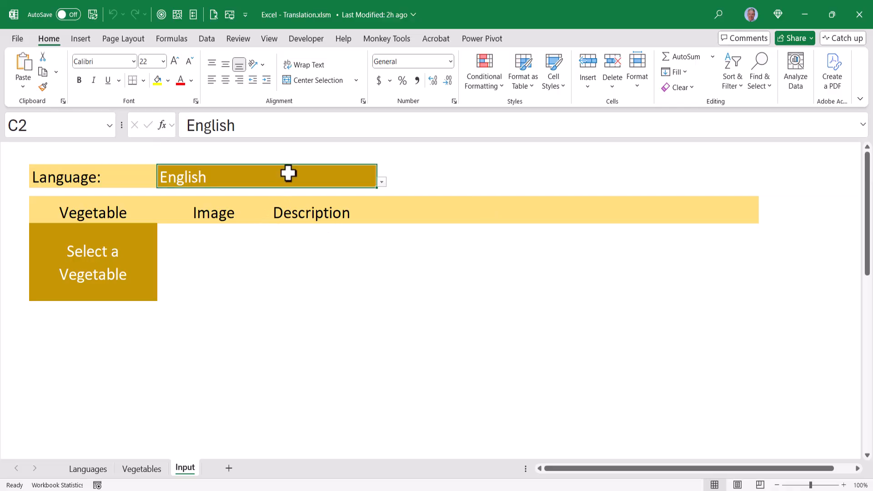
click(384, 181)
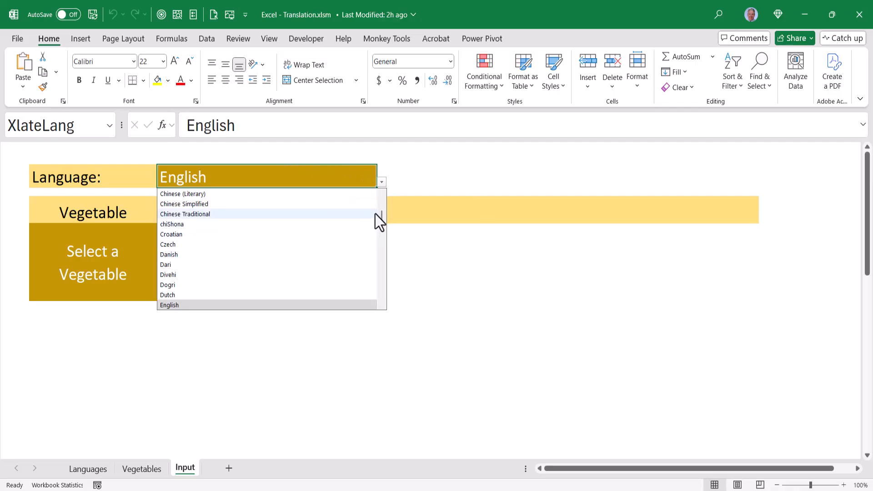
drag(382, 213, 386, 224)
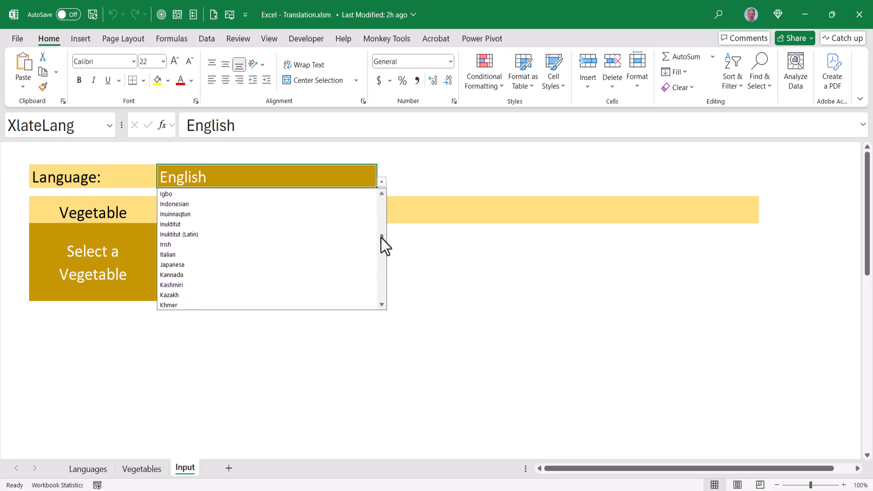
click(92, 262)
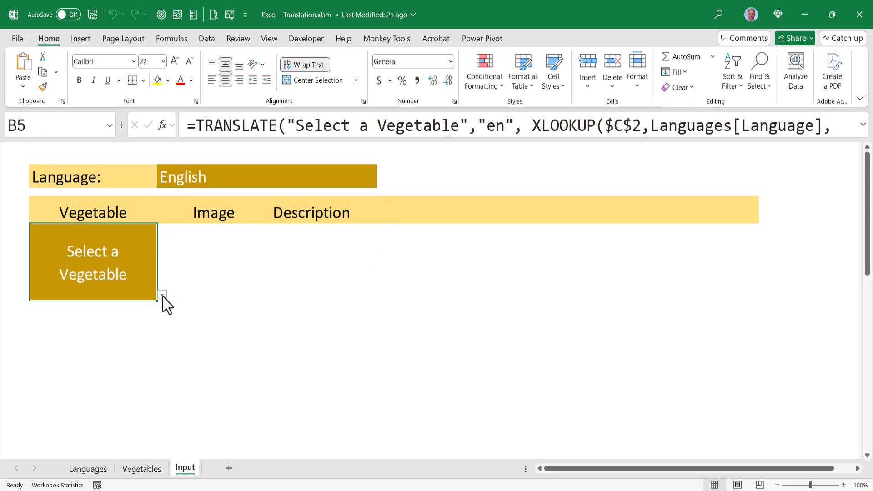
Choose Lettuce, then Spinach from the vegetable dropdown to show each picture and description
click(162, 296)
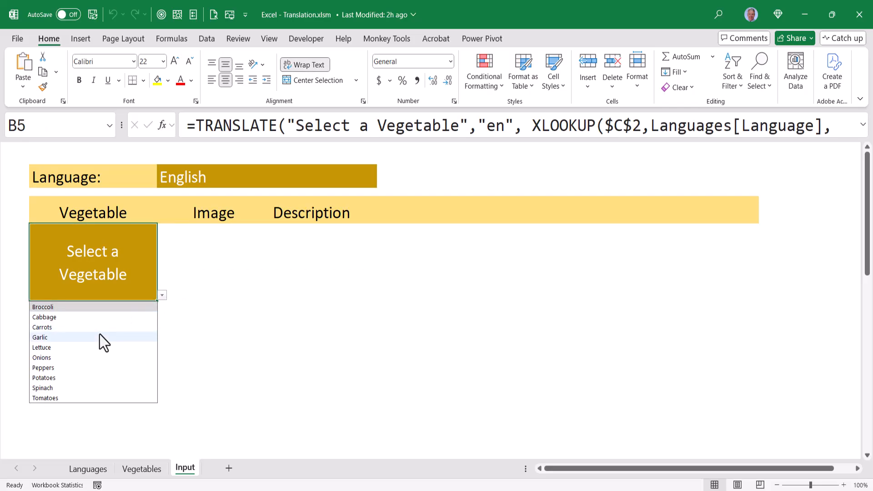
click(99, 347)
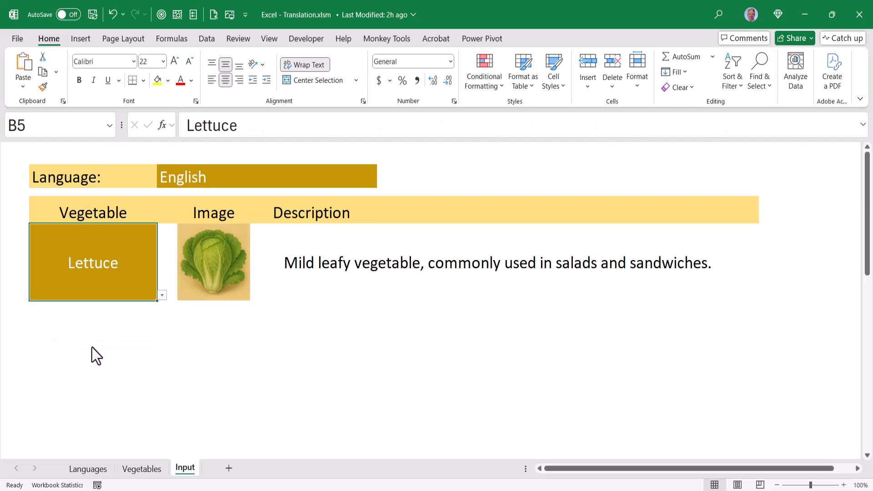
click(162, 296)
click(83, 387)
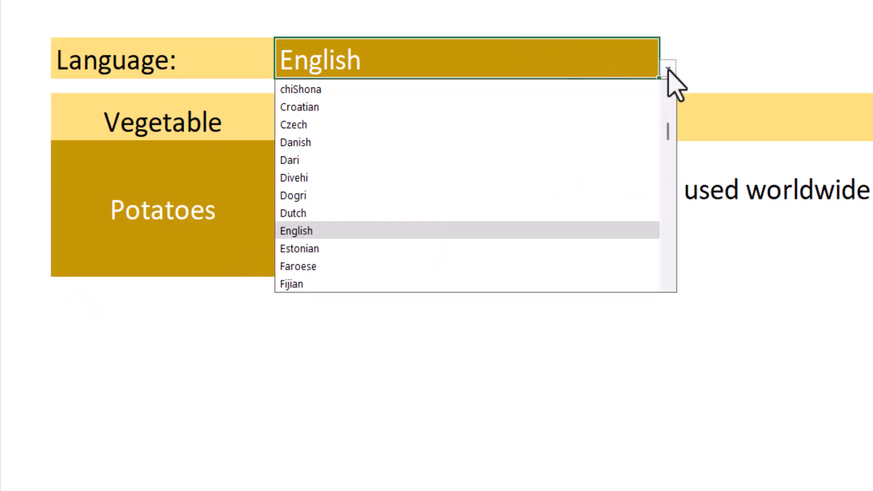
scroll(447, 137, down, 3)
Switch the display language to French, then back to English
click(317, 179)
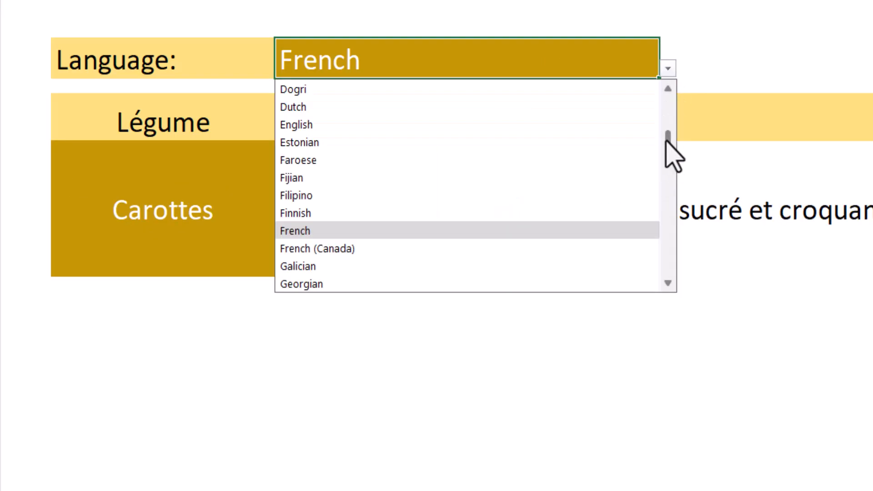
drag(672, 151, 669, 122)
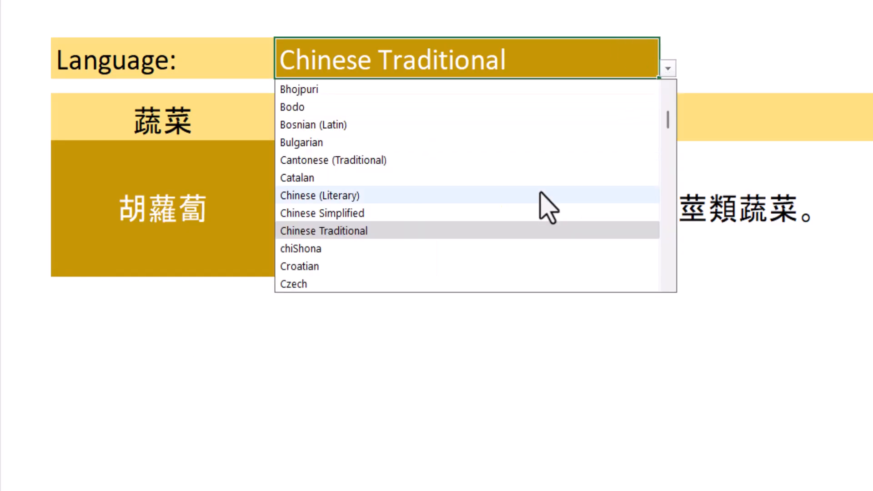
scroll(547, 206, down, 4)
click(296, 178)
Choose Peppers from the B5 vegetable dropdown to show its image and description
click(225, 228)
click(285, 268)
click(116, 378)
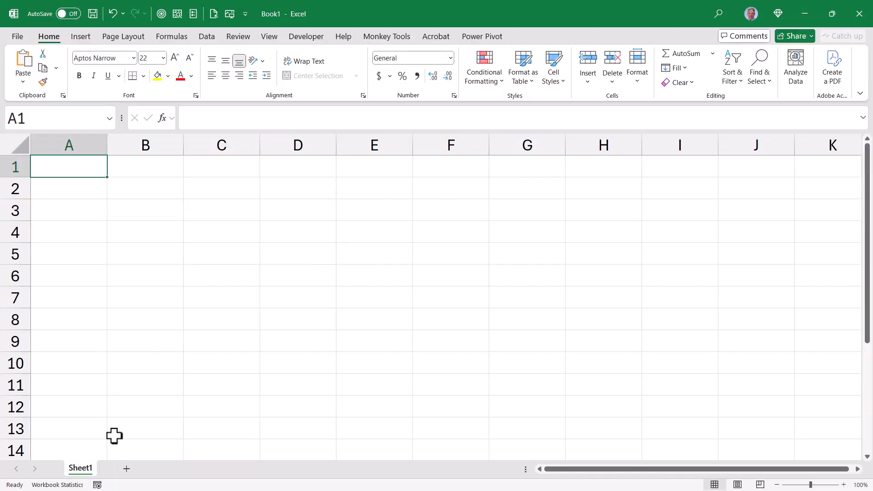
Rename Sheet1 to Languages and switch to Language Codes.txt in Notepad
double_click(81, 469)
text(Languages)
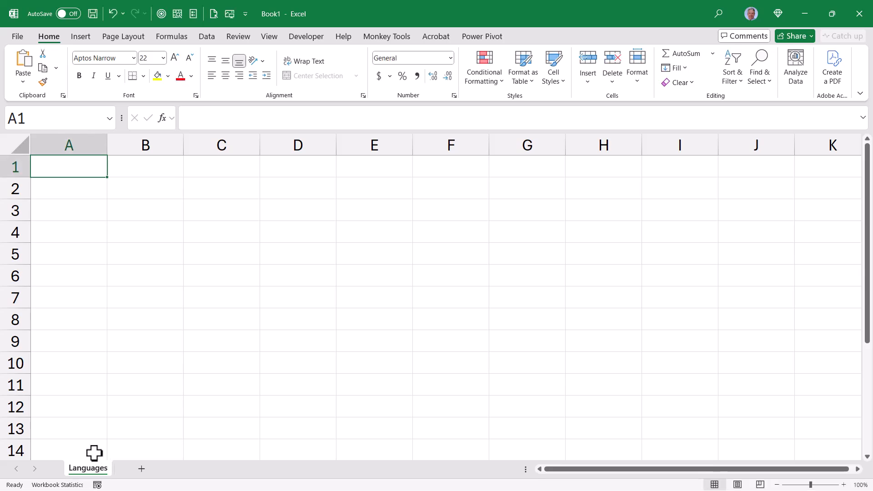
key(alt+Tab)
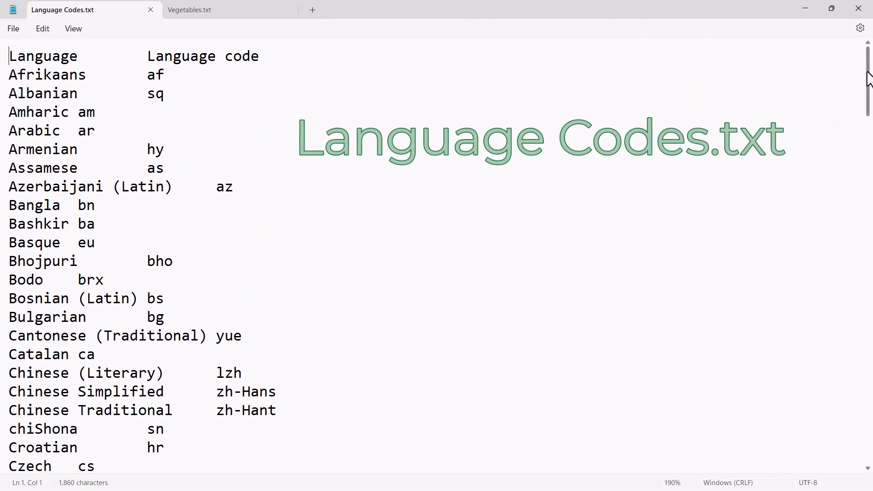
mouse_move(867, 75)
mouse_down()
mouse_move(864, 198)
mouse_move(843, 312)
mouse_move(840, 409)
mouse_move(854, 73)
mouse_up()
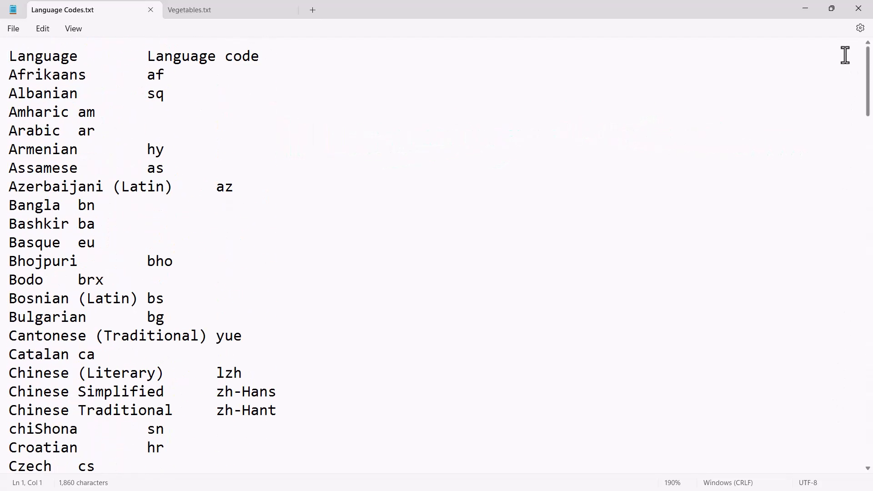
Select and copy all of the language codes text in Notepad
key(ctrl+a)
key(ctrl+c)
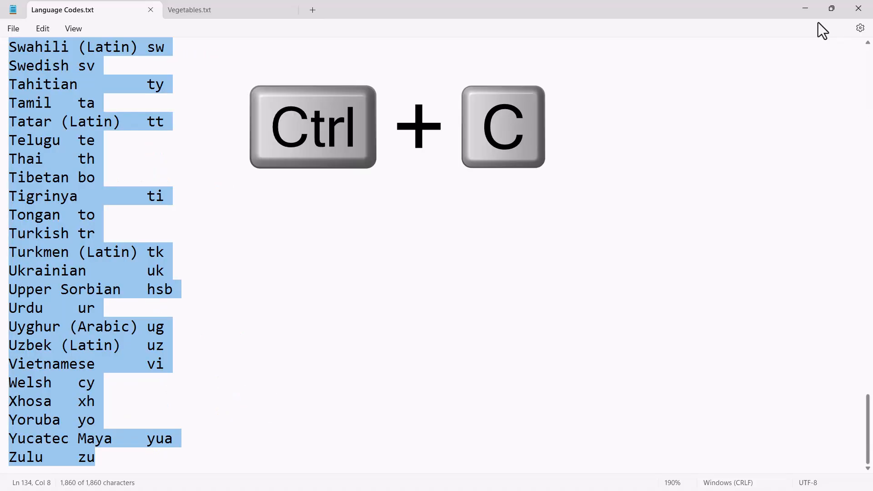
Paste the language codes into A1 of the Languages sheet and autofit the columns
key(alt+Tab)
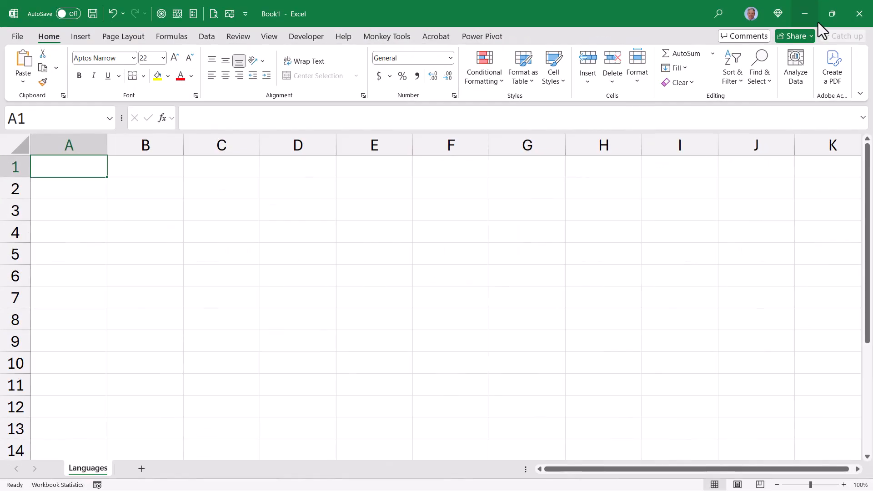
key(ctrl+v)
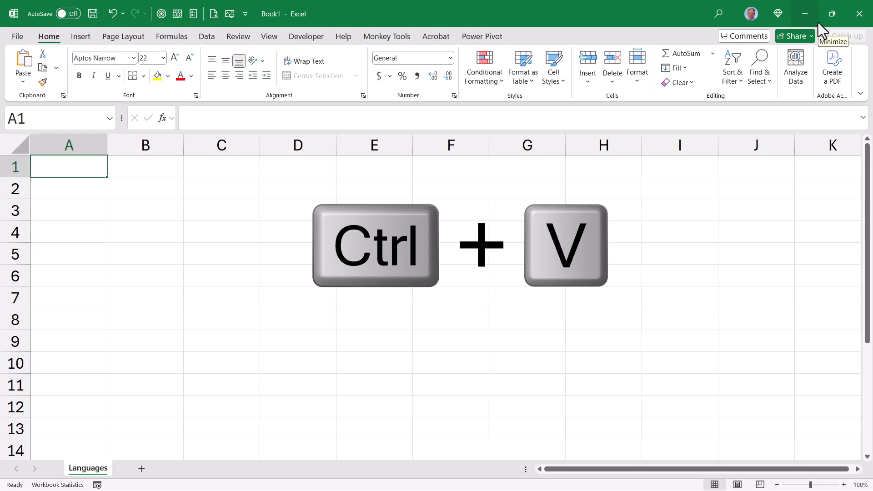
double_click(108, 145)
click(173, 213)
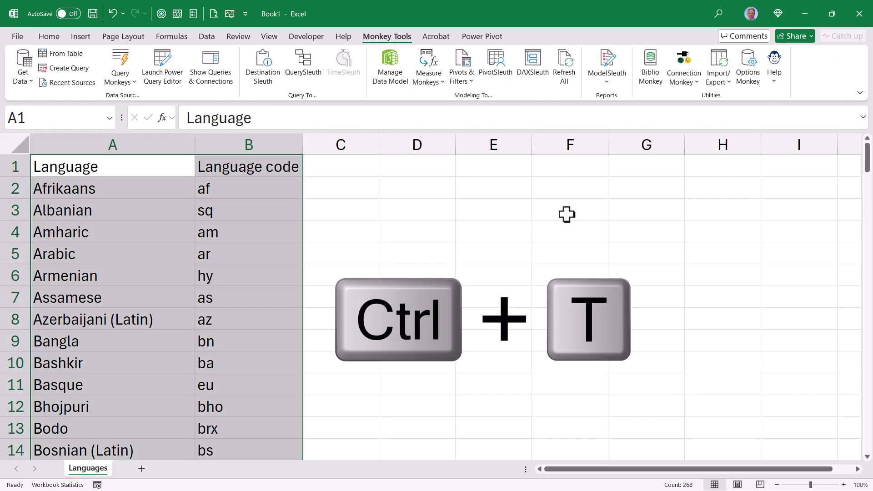
Turn the list into a headed table and name it Languages
key(ctrl+t)
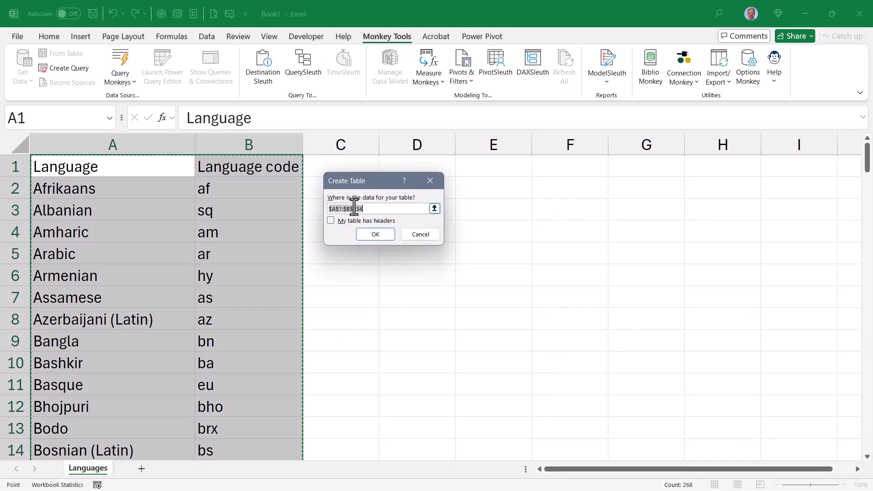
click(330, 221)
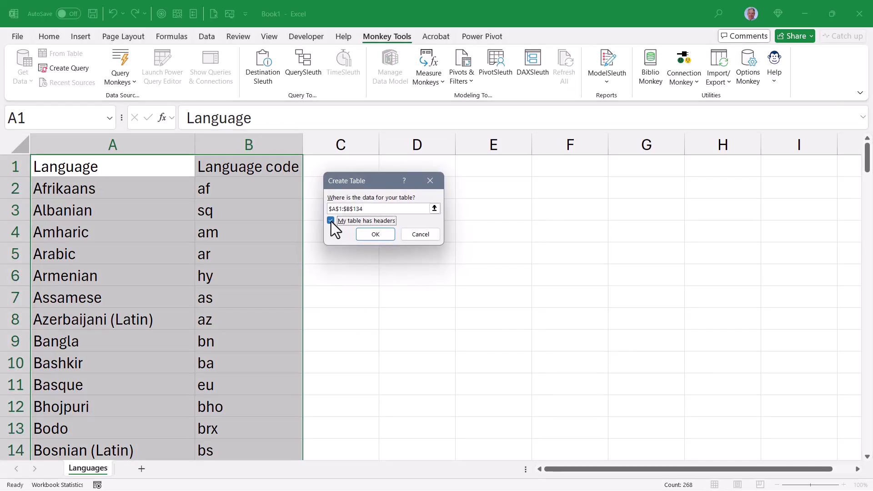
click(375, 234)
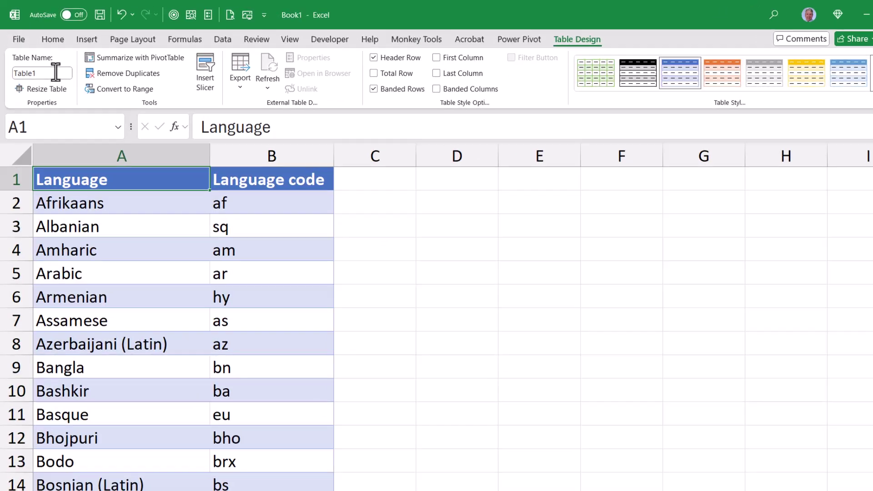
click(41, 67)
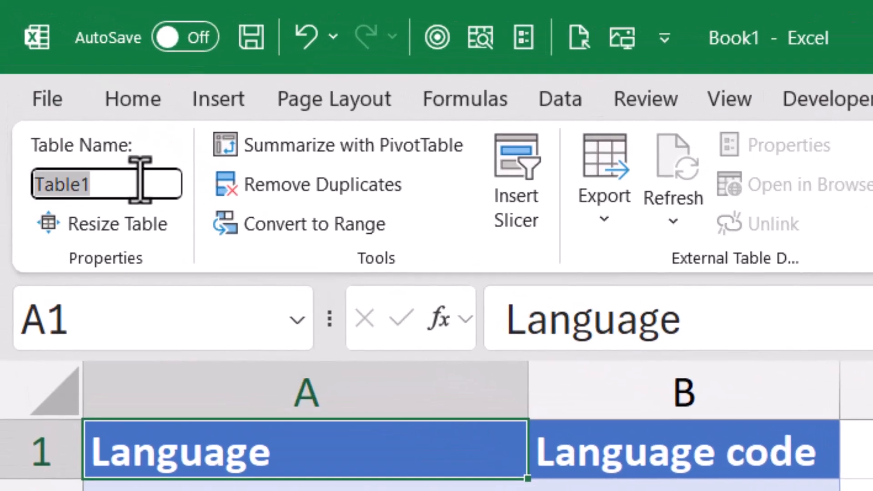
text(L)
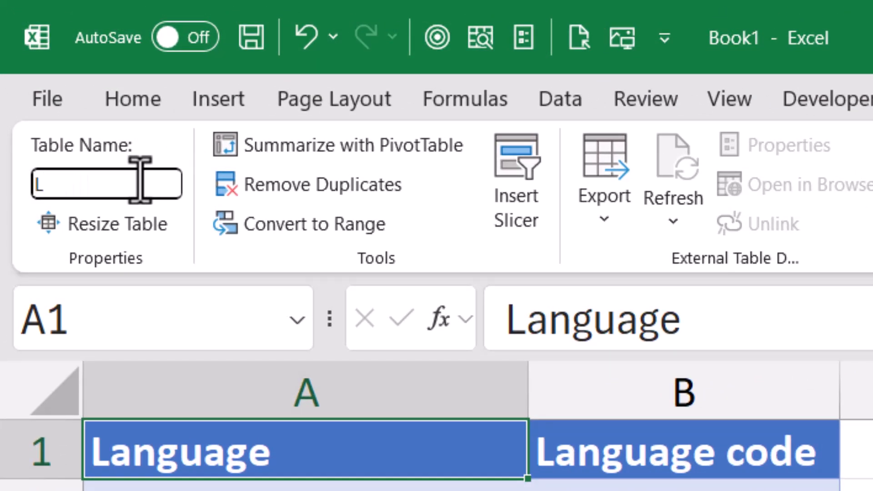
text(anguages)
key(Return)
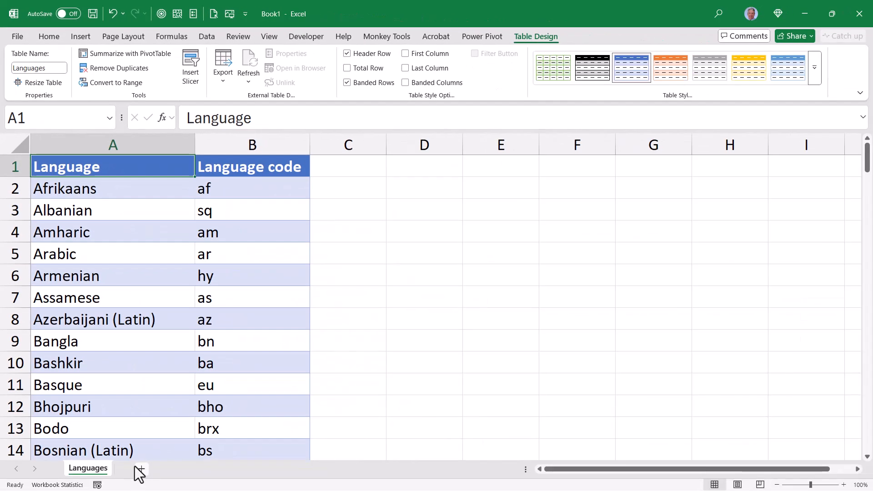
Add a new sheet and rename it Vegetables
click(140, 471)
double_click(134, 469)
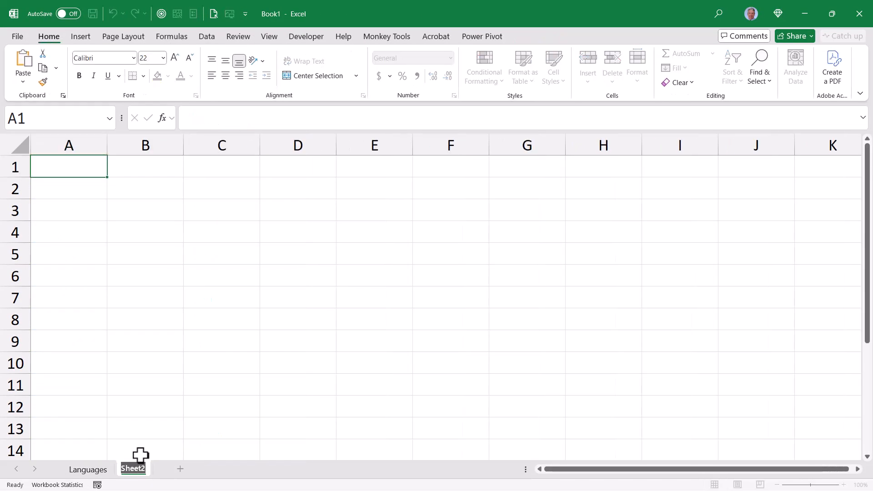
text(Vegetables)
click(40, 174)
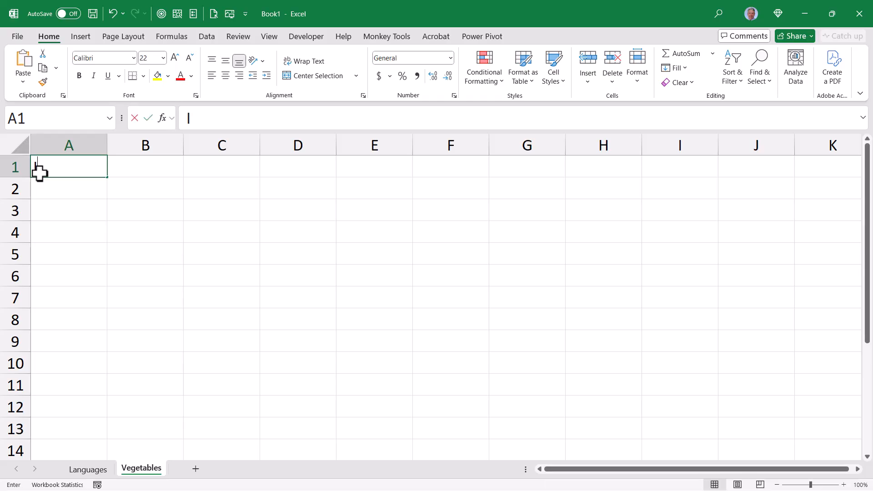
text(Image)
Enter headings Image, Vegetable, Description, XLate Name, Translation across A1:E1, then switch to Vegetables.txt
key(Tab)
text(Vegetable)
key(Tab)
text(Description)
key(Tab)
text(X)
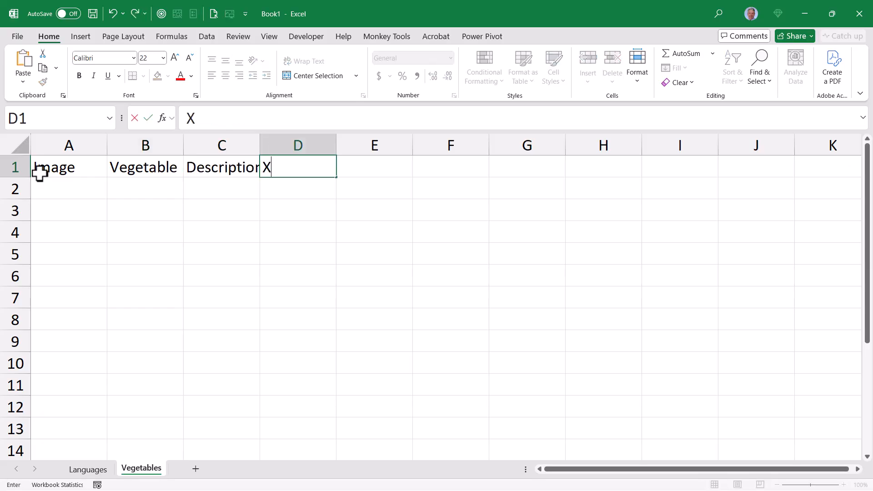
text(Late Name)
key(Tab)
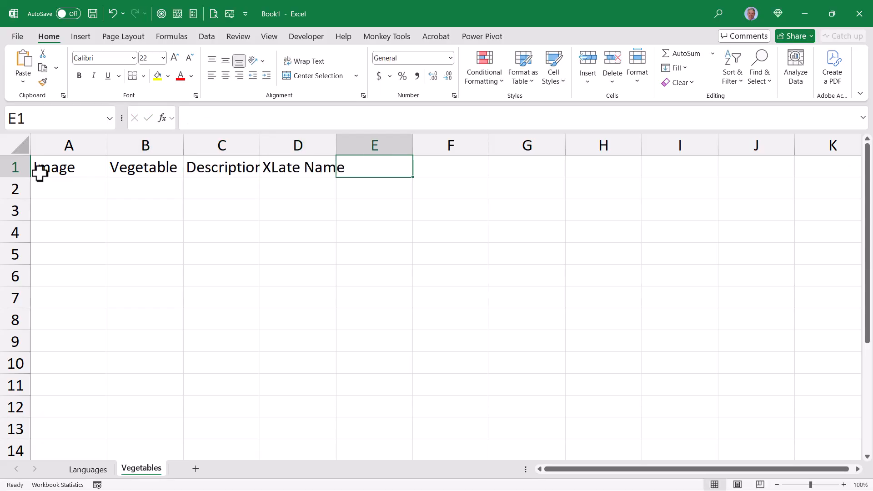
text(Translation)
key(alt+Tab)
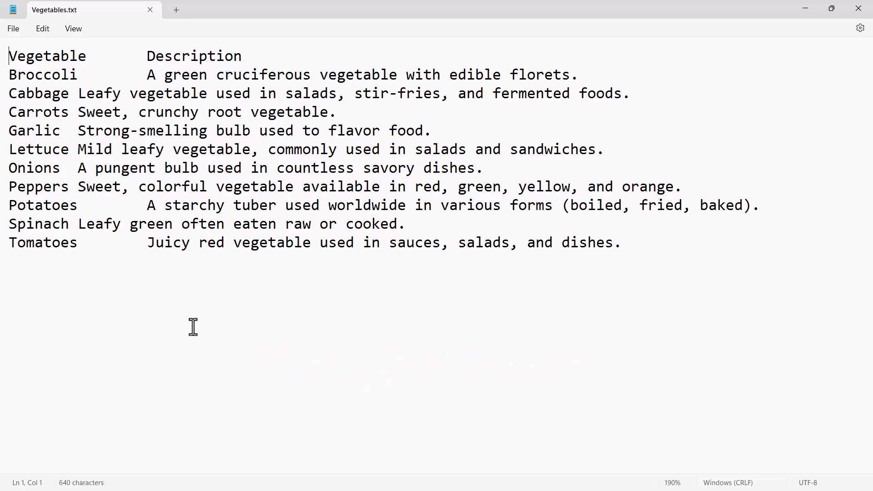
Select and copy all of the vegetable and description text in Notepad
key(ctrl+a)
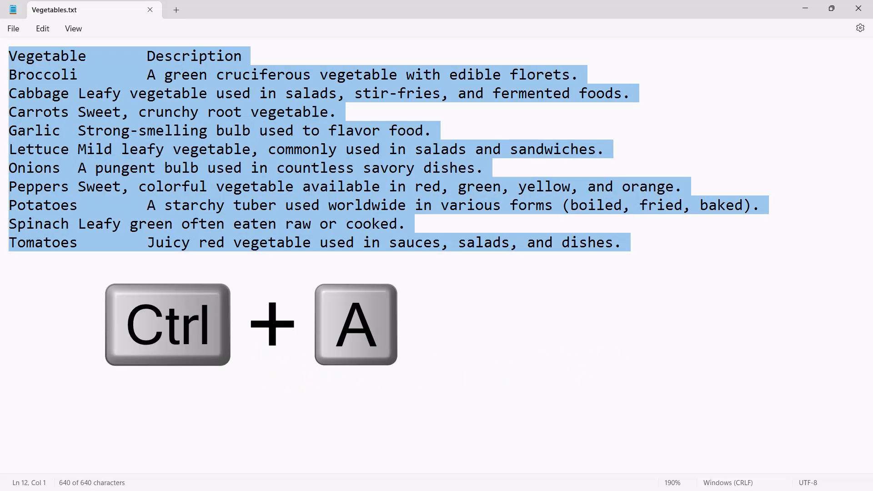
key(ctrl+c)
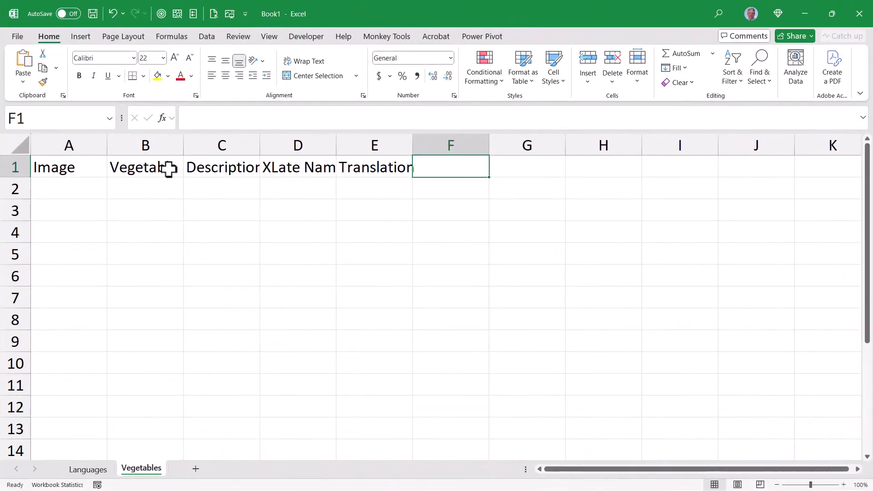
Paste the vegetable list at B2 and widen columns B and C to fit
click(118, 192)
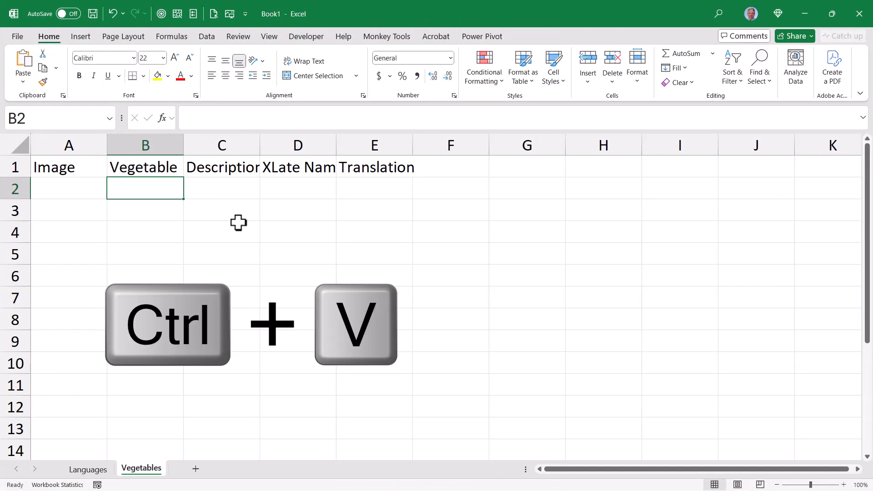
key(ctrl+v)
drag(145, 145, 205, 142)
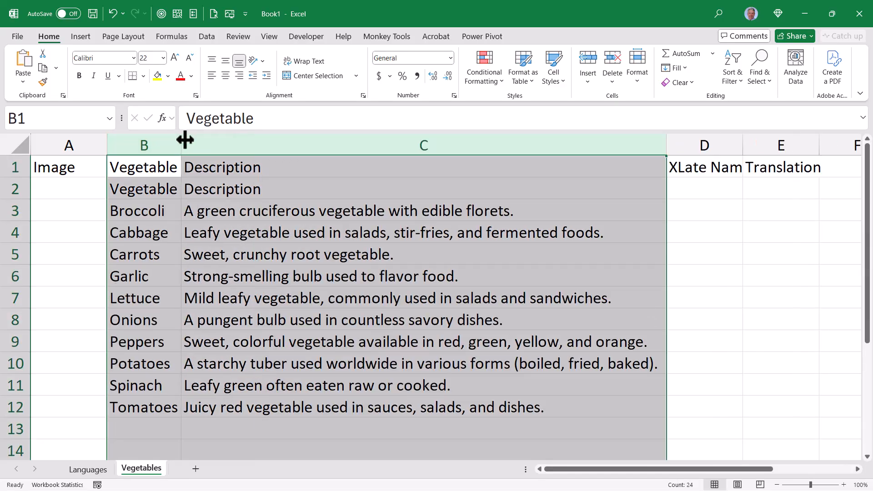
Delete the duplicate heading row 2
click(336, 195)
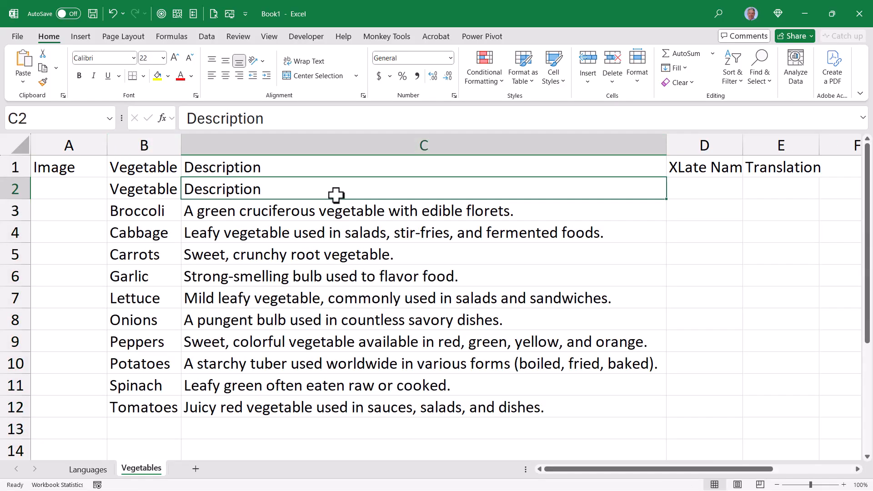
right_click(14, 189)
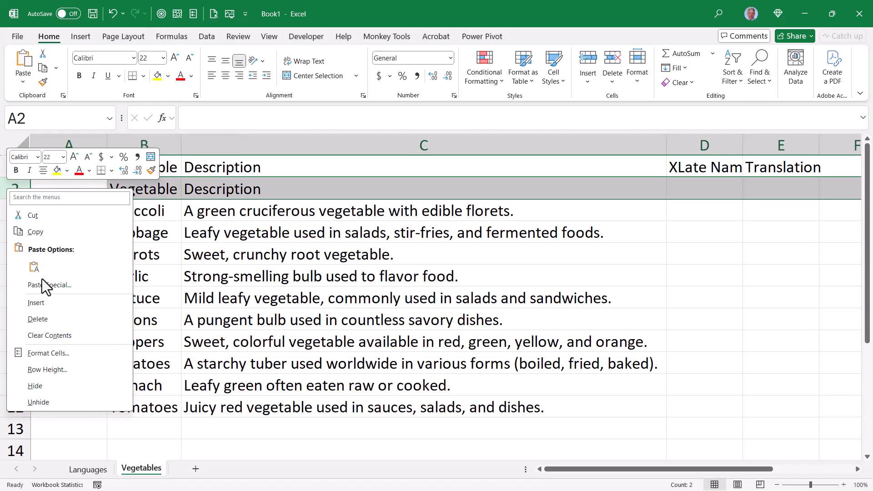
click(38, 318)
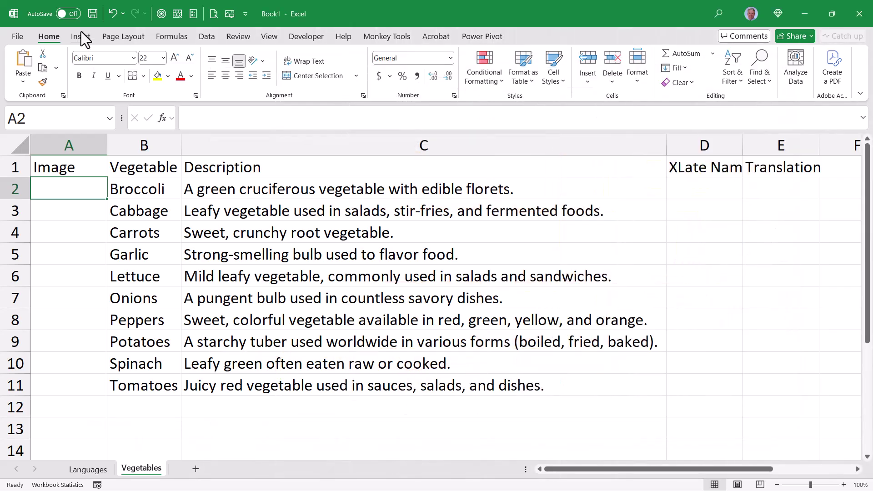
Insert Broccoli.png from this device as an in-cell picture in A2
click(81, 35)
click(176, 53)
mouse_move(192, 69)
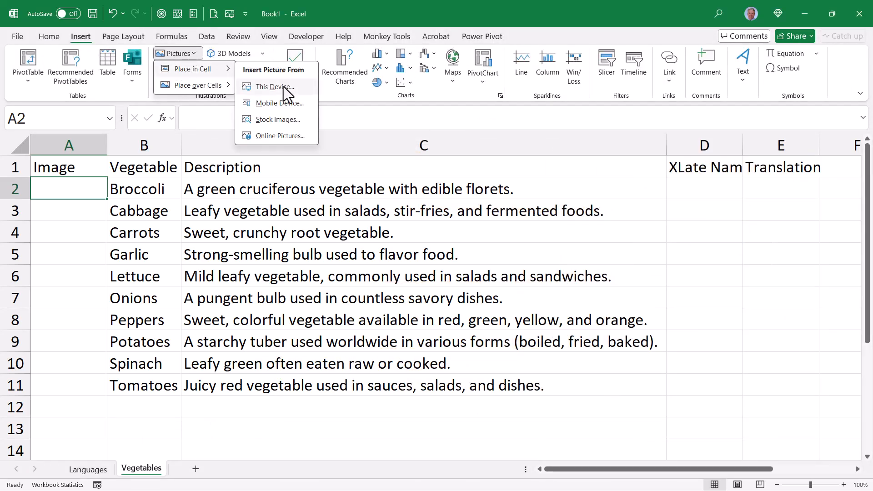
click(274, 86)
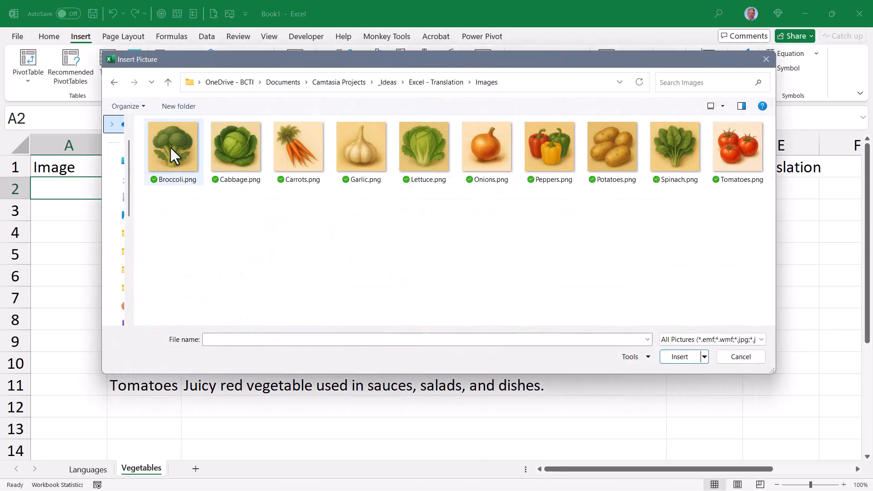
click(169, 146)
click(680, 356)
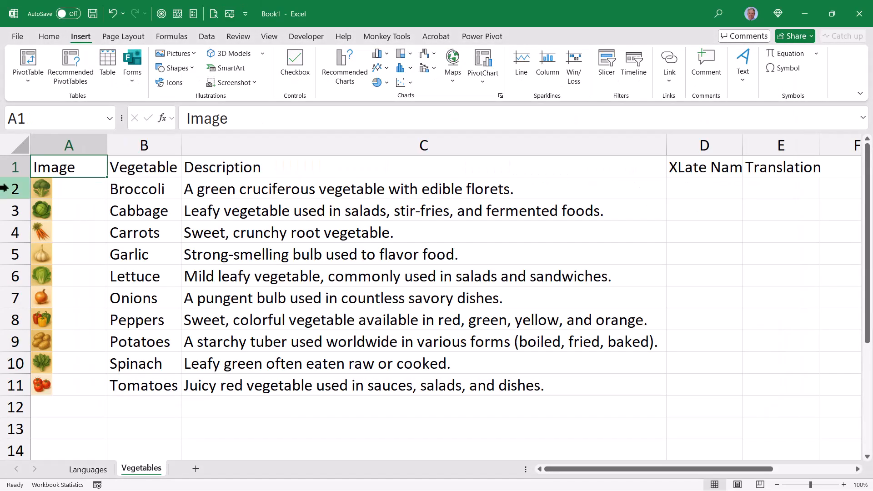
Select rows 2–11 and drag them to about 164 pixels tall so the pictures show large
drag(6, 189, 15, 386)
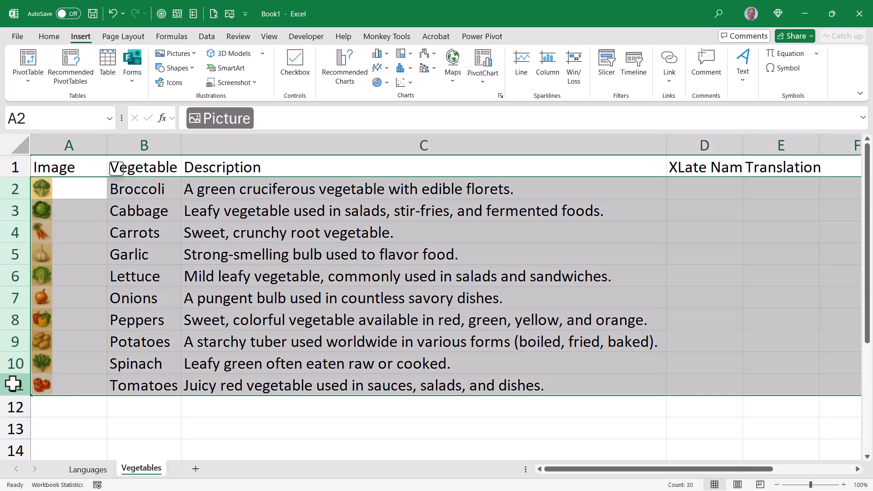
drag(15, 200, 25, 253)
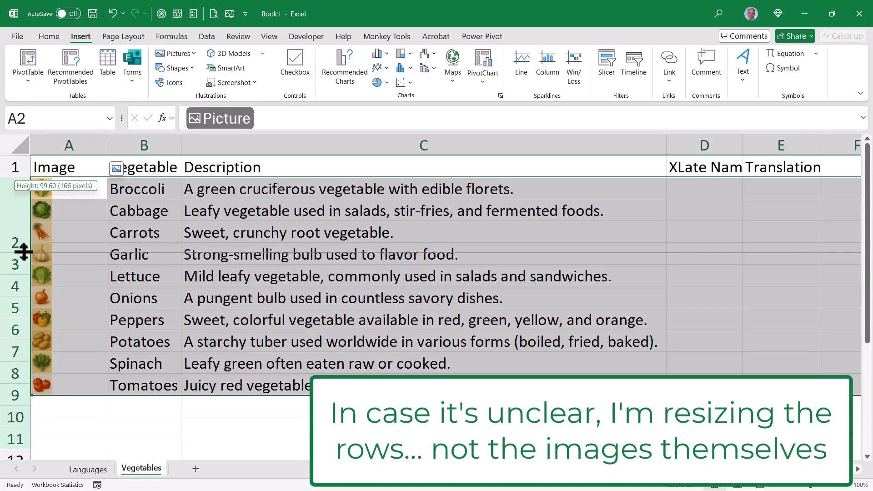
drag(24, 253, 24, 254)
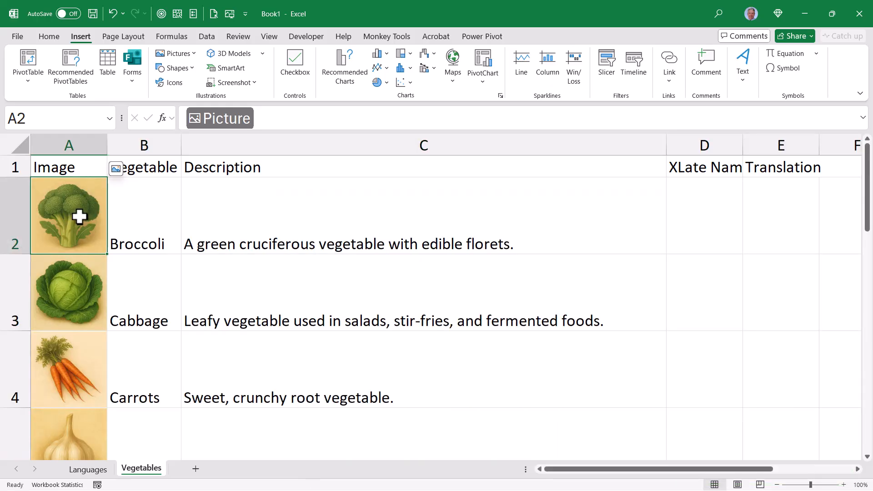
scroll(223, 259, down, 3)
Middle-align columns B:E and autofit the XLate Name column to its heading
drag(101, 142, 546, 141)
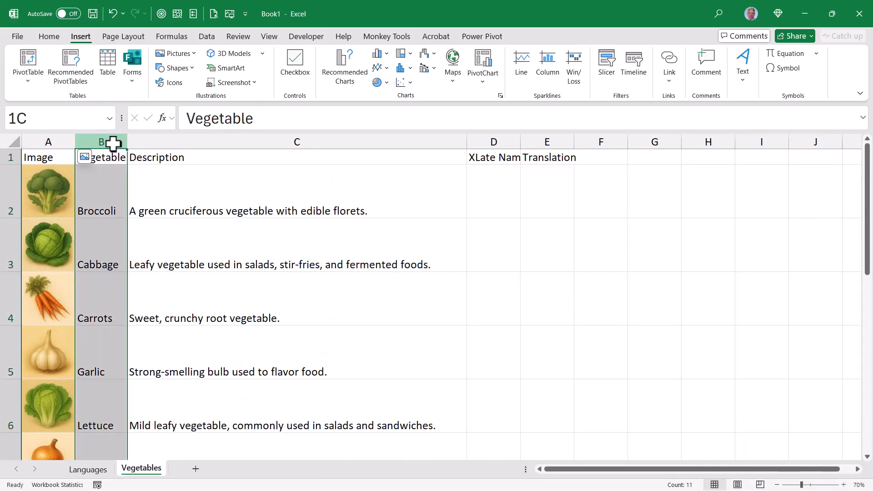
click(50, 36)
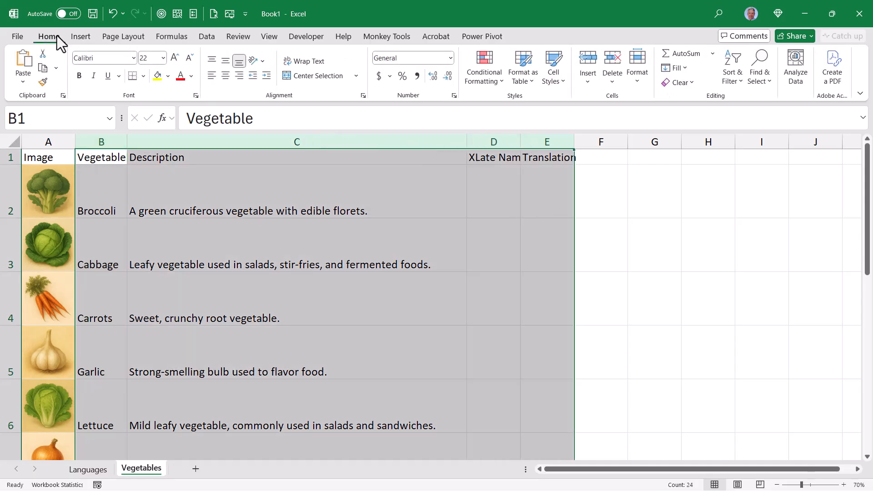
click(223, 60)
click(242, 184)
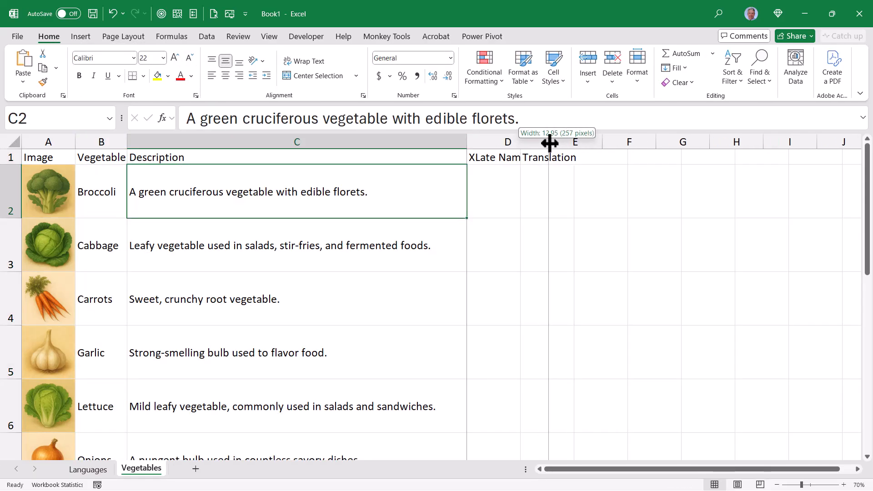
double_click(520, 141)
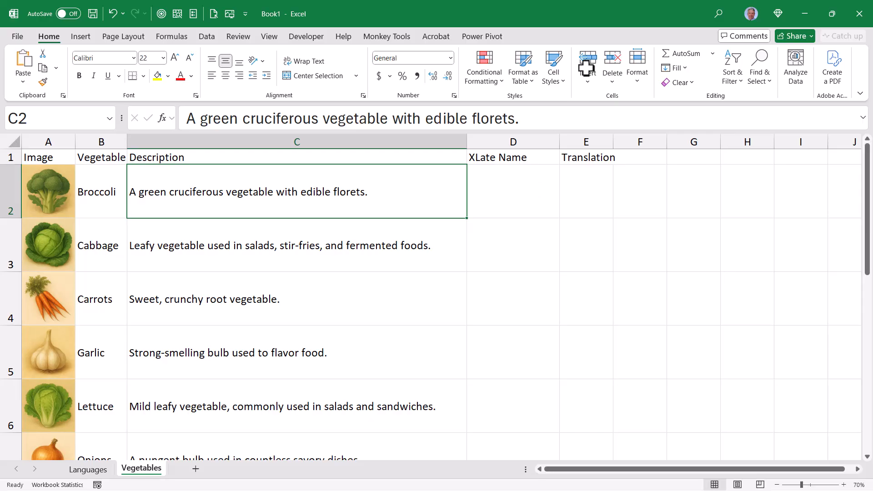
Add a sheet named Input with Vegetable, Image and Description headings in B4:D4
click(197, 469)
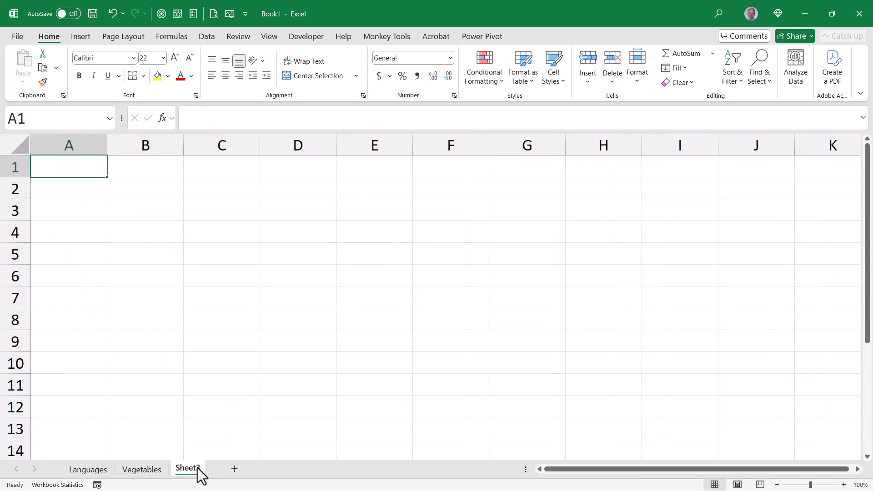
double_click(188, 468)
text(Input)
click(146, 232)
drag(146, 232, 321, 233)
text(Vegetable)
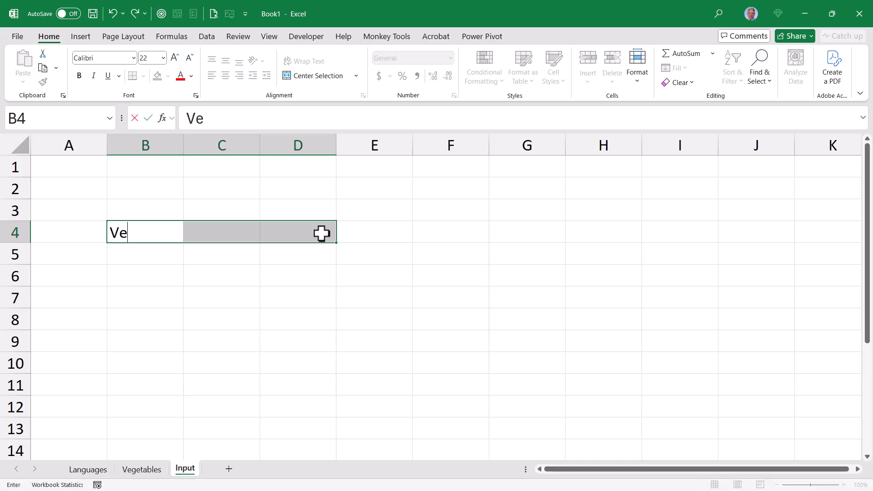
key(Tab)
text(Image)
key(Tab)
text(Descri)
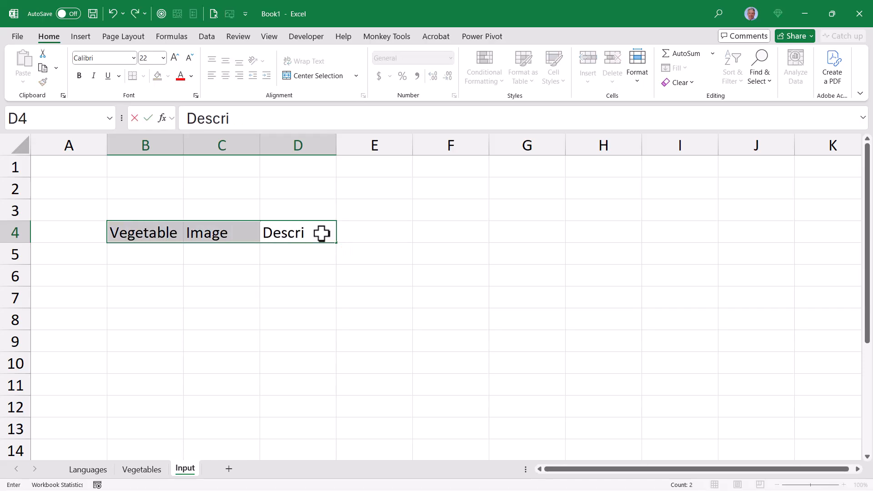
text(ption)
key(Return)
Enter 'Select a Language:' in B2, right-aligned, with C2 beside it for the choice
click(168, 184)
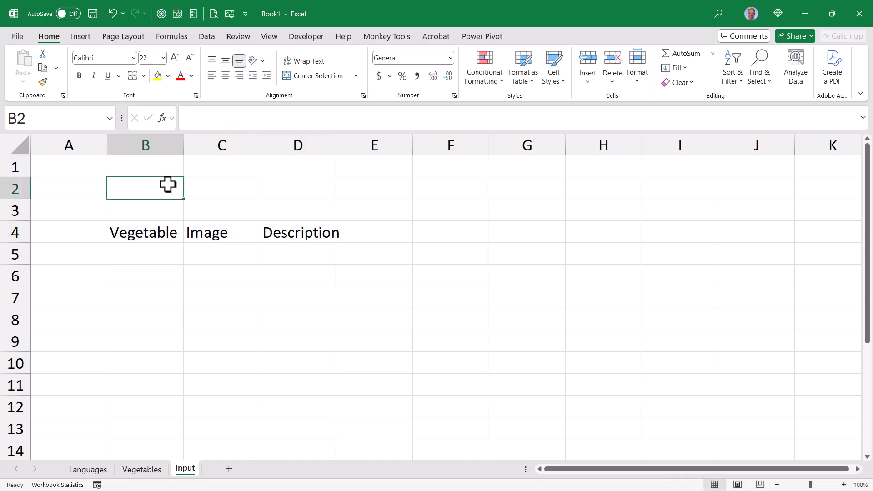
text(Select a)
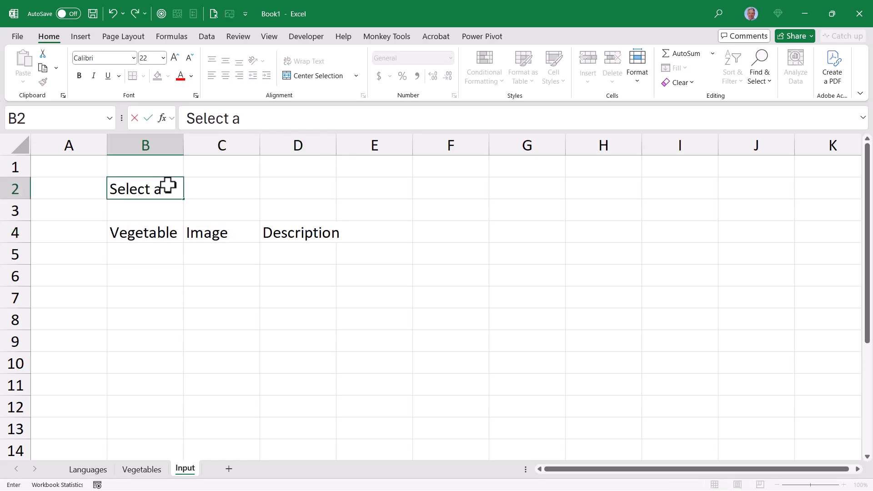
text( Language:)
key(Return)
click(239, 77)
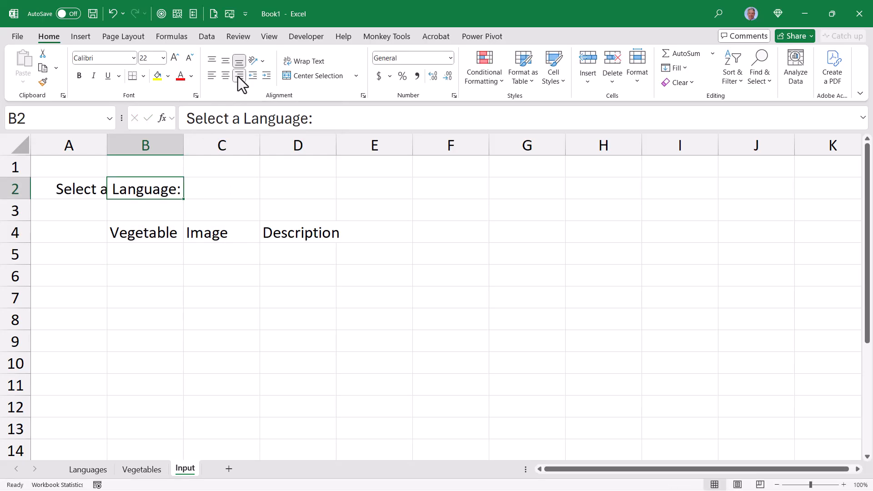
click(238, 192)
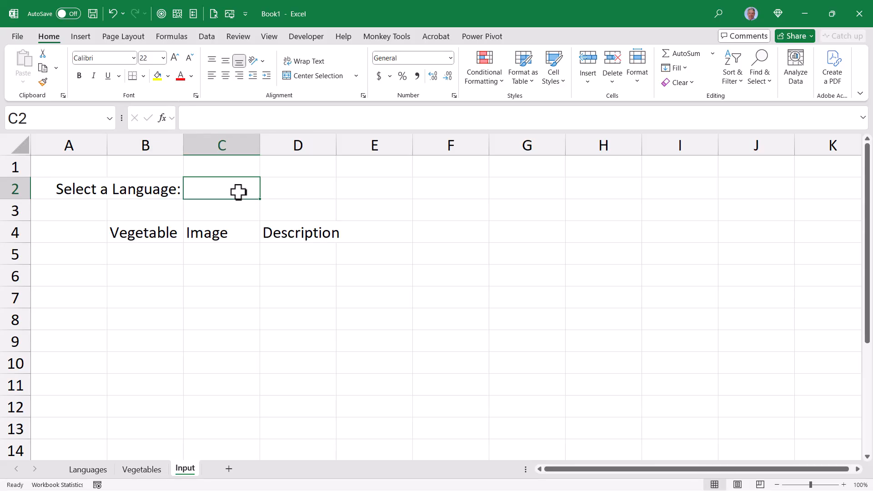
Give C2 a data-validation list sourced from the Languages sheet's language names
click(207, 36)
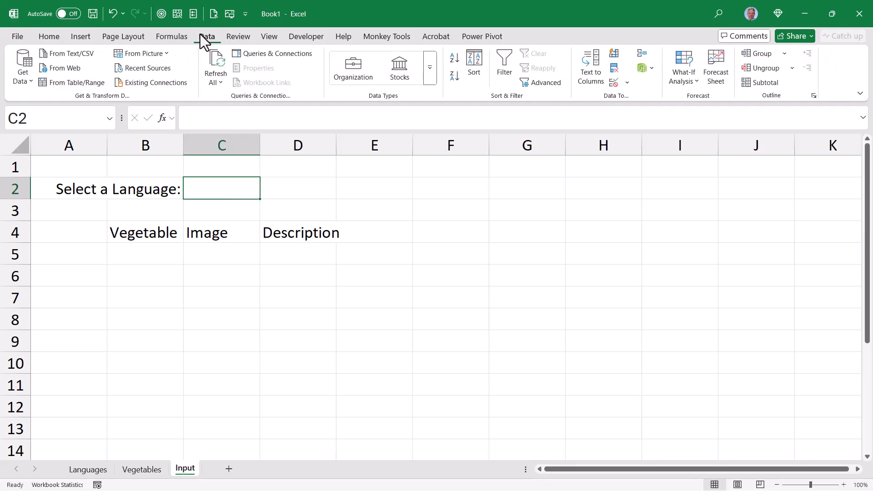
click(613, 82)
click(345, 163)
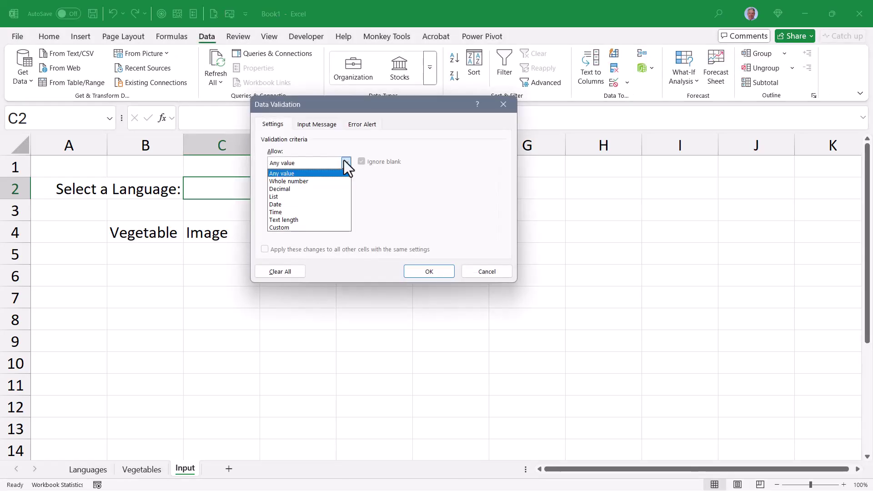
click(274, 196)
click(294, 210)
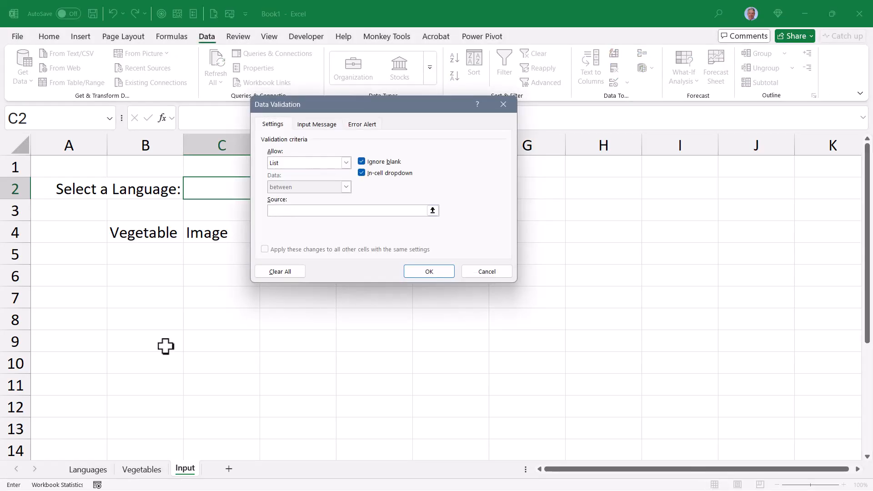
click(88, 469)
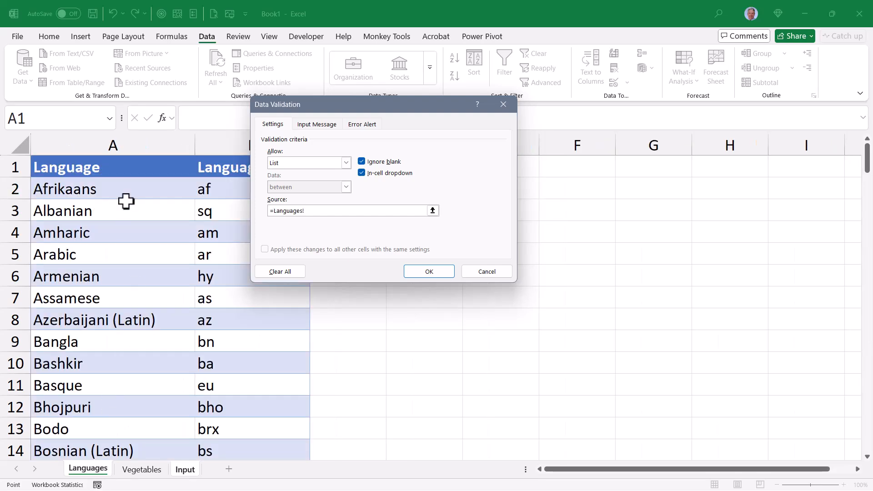
click(112, 167)
click(429, 272)
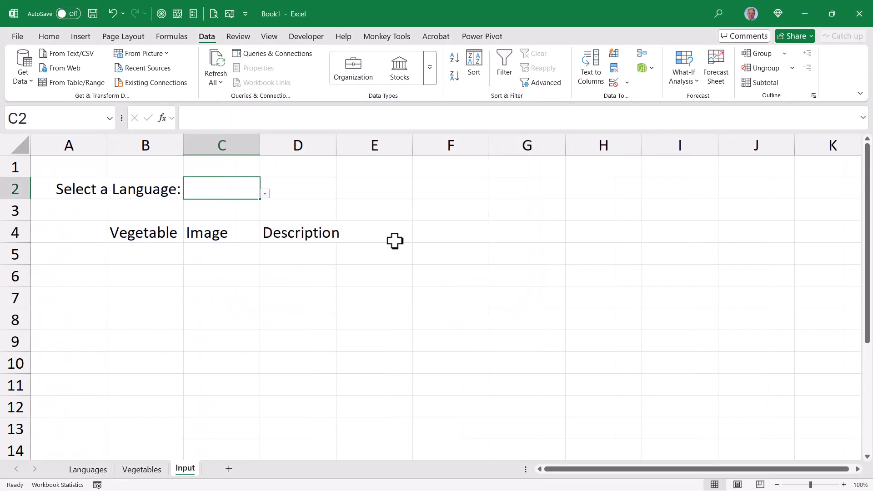
Choose English in C2 and name the cell XLateLang via the Name Box
click(265, 194)
drag(265, 208, 267, 252)
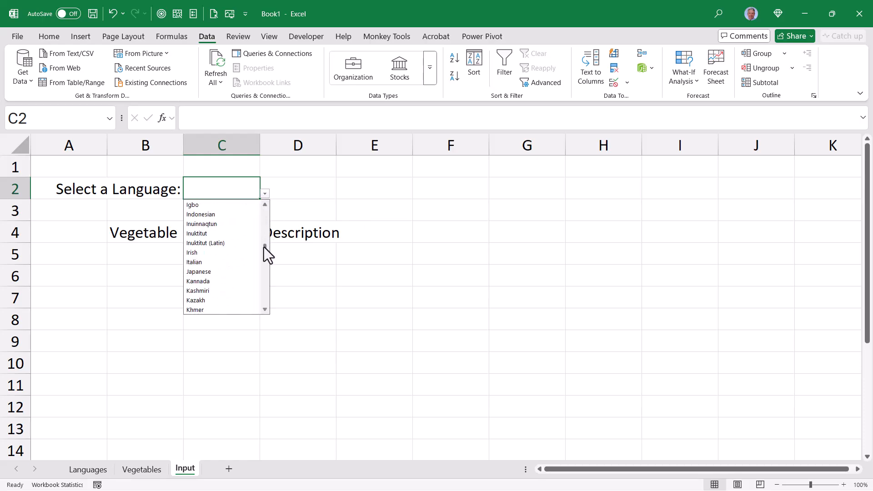
scroll(212, 235, up, 5)
click(197, 234)
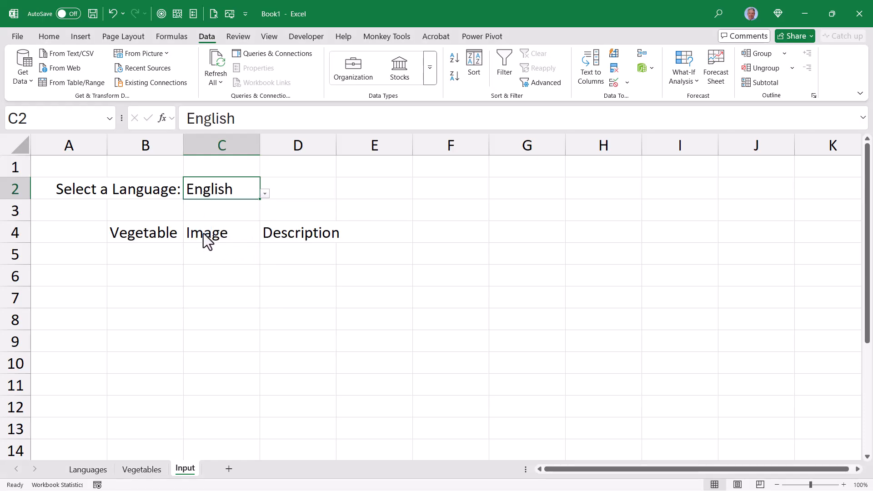
click(55, 119)
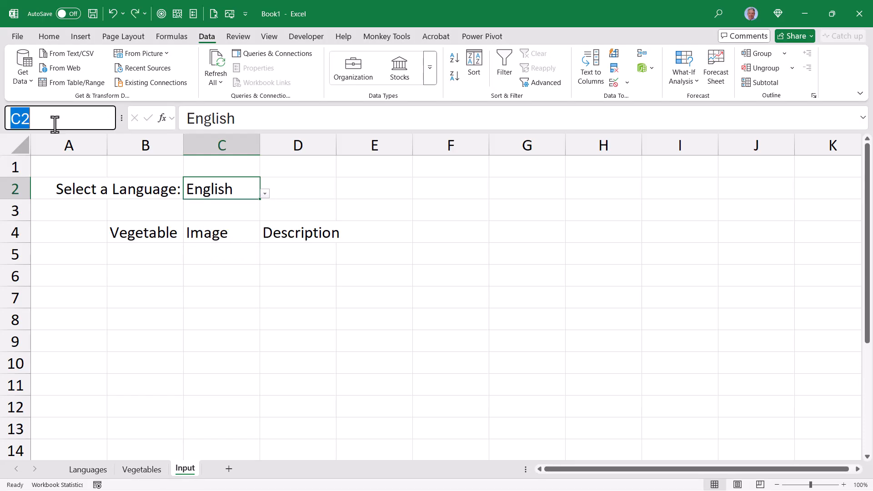
text(XLat)
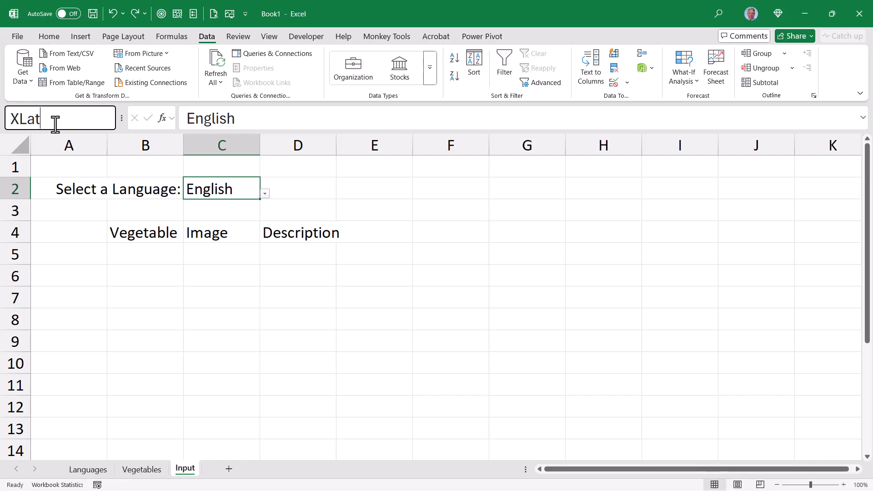
text(eLang)
key(Return)
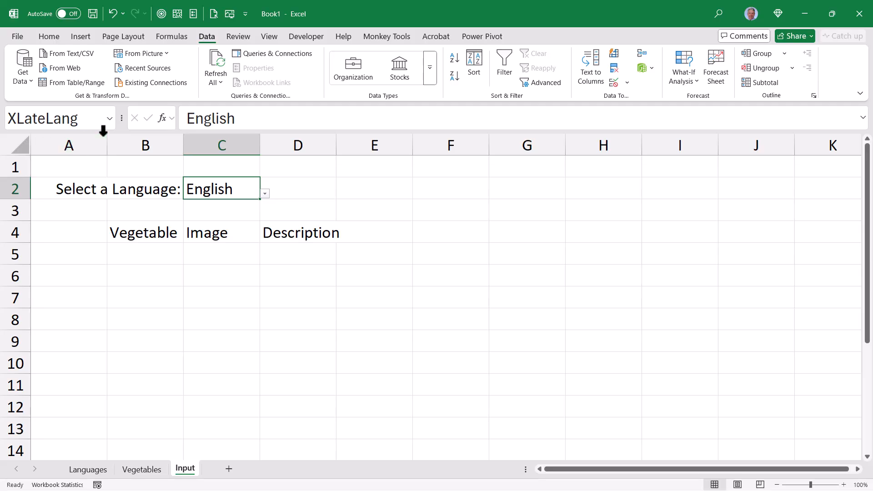
Convert the Vegetables range A1:E11, with headers, into a table using Ctrl+T
click(143, 476)
click(533, 174)
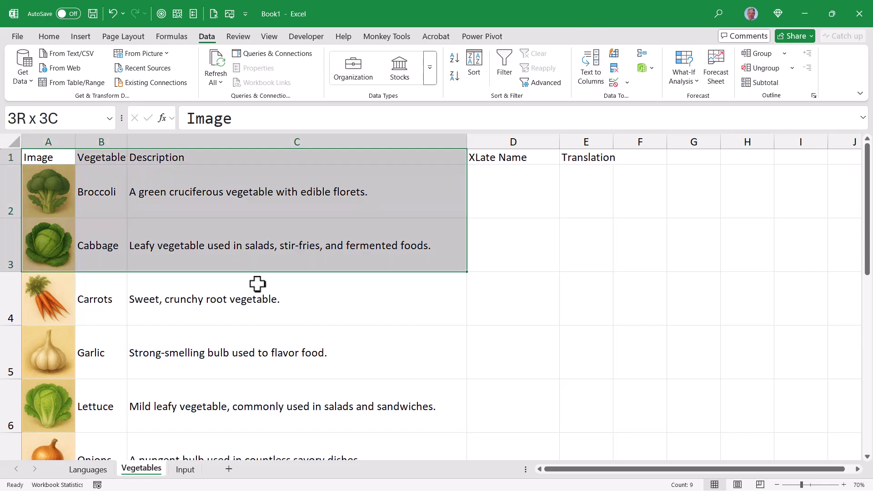
drag(257, 285, 557, 360)
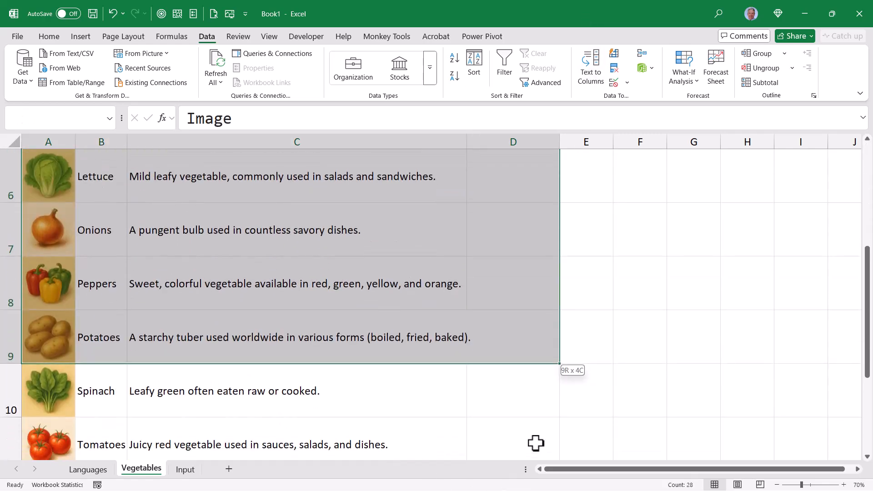
key(ctrl+t)
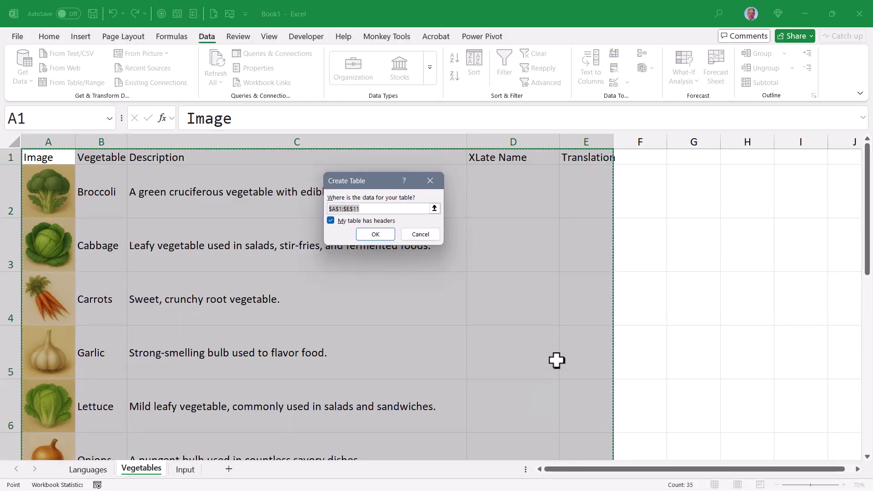
key(Return)
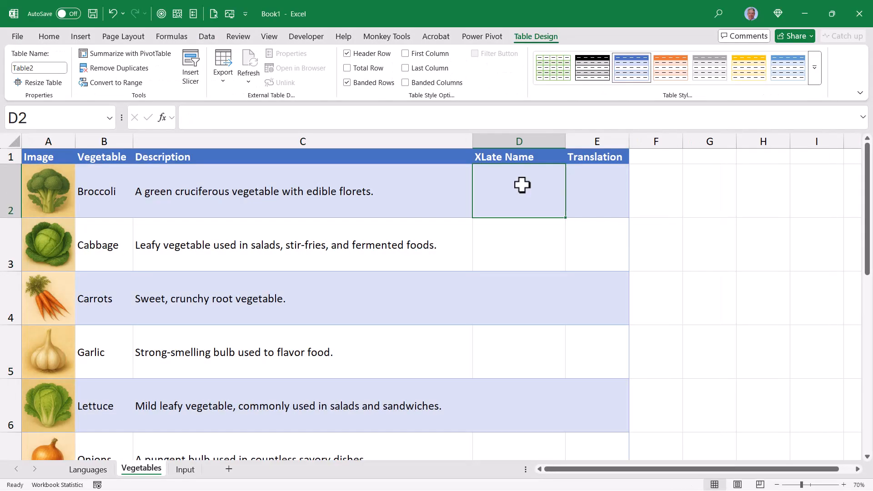
text(=tran)
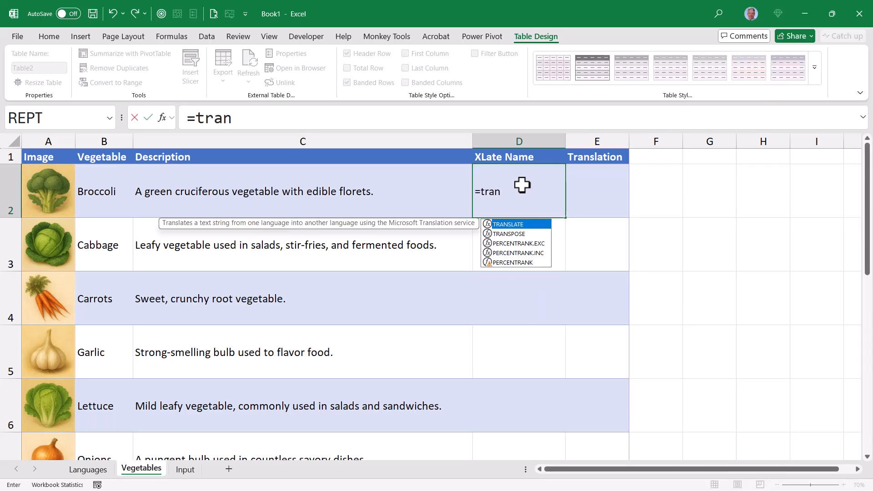
Start =TRANSLATE( on the row's Vegetable from "en", pointing the target at Input!C2
key(Tab)
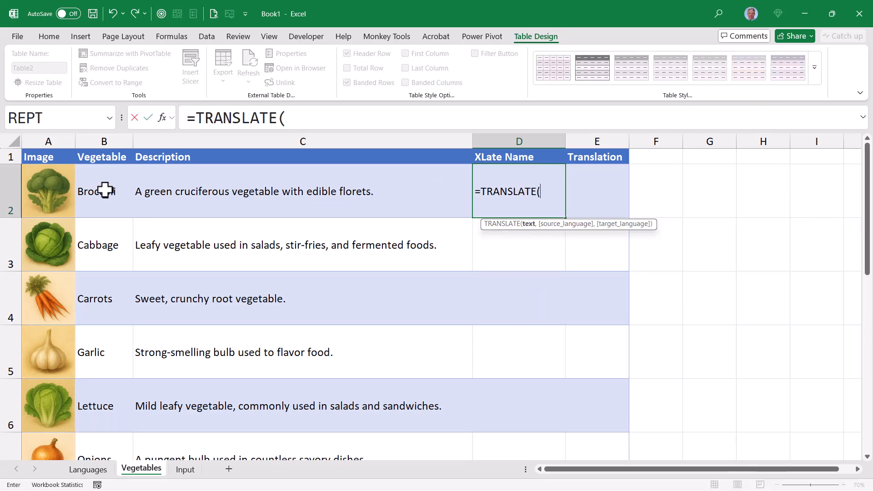
click(105, 190)
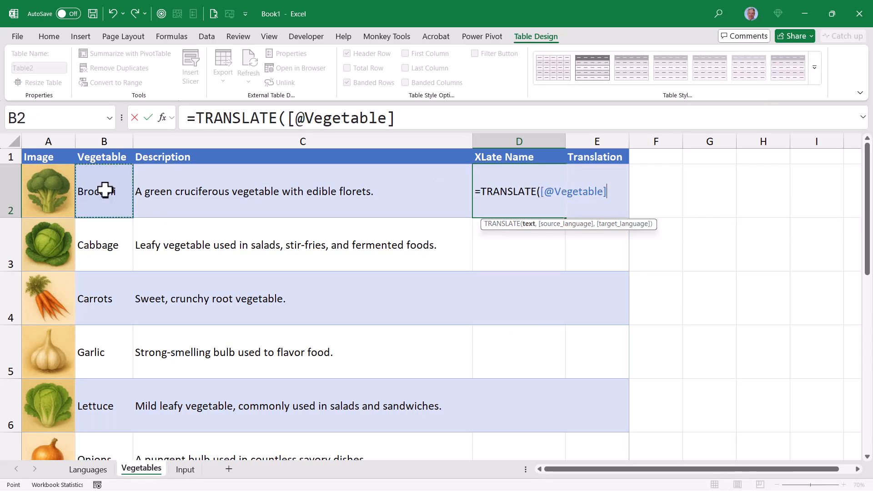
text(,)
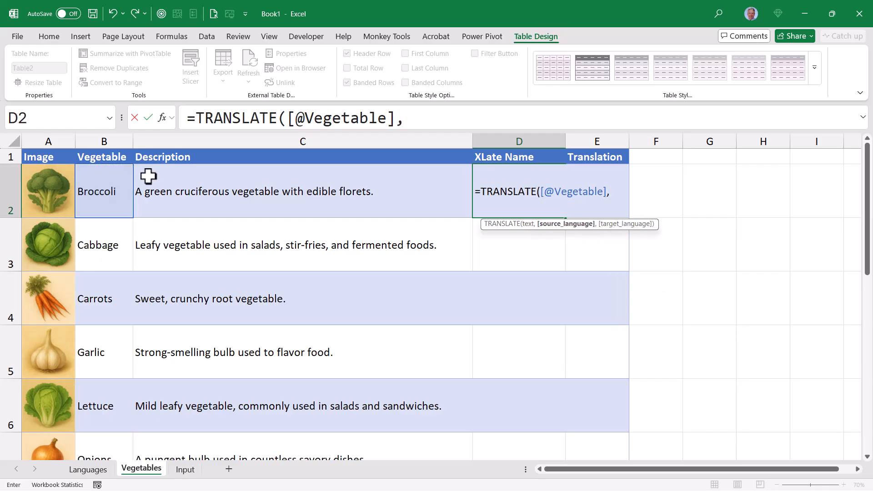
text( ")
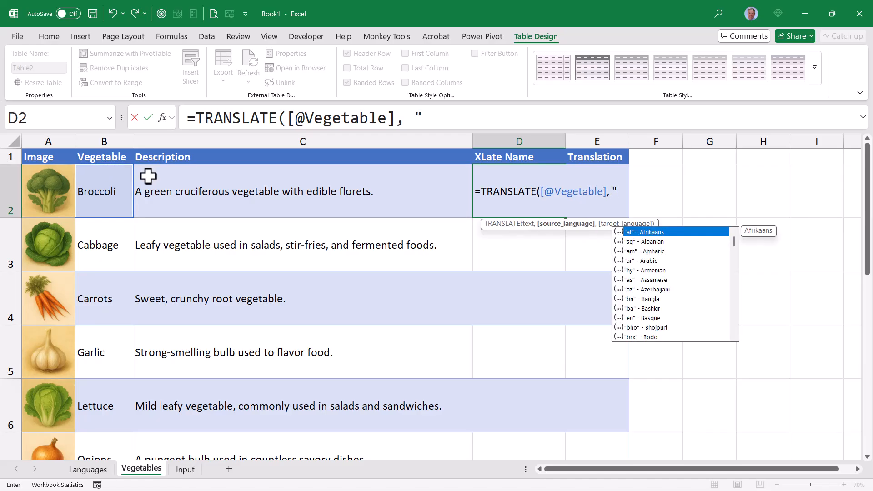
text(en")
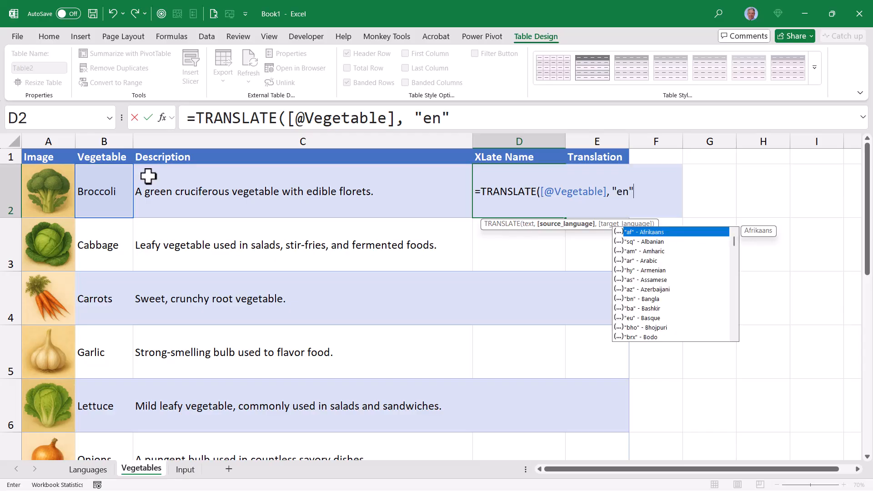
text(,)
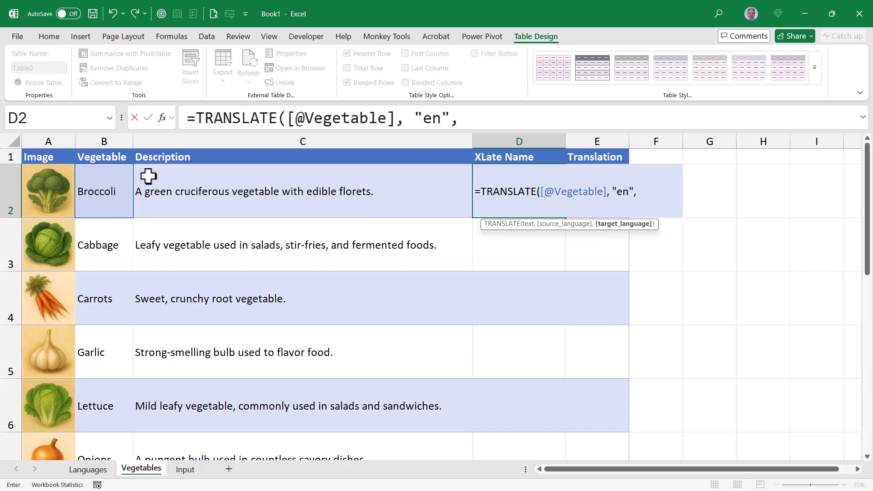
click(185, 470)
click(221, 188)
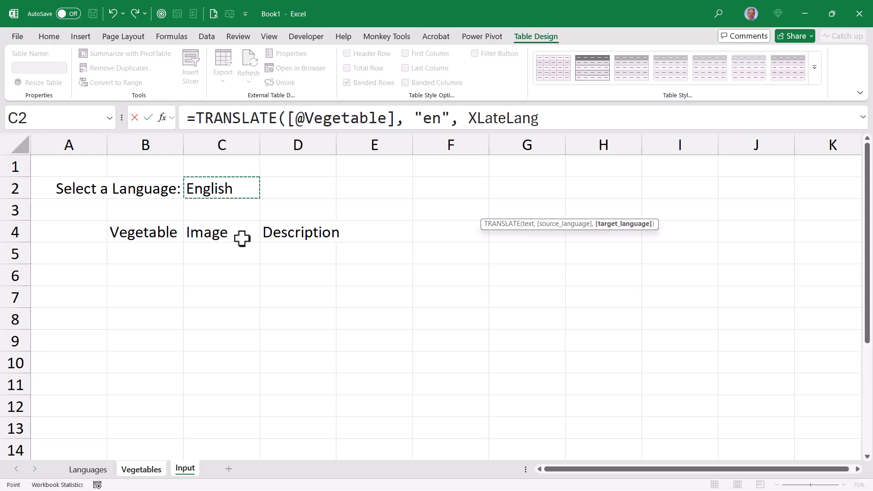
Make the target XLOOKUP(XLateLang, Languages[Language], Languages[Language code]) and commit the formula
click(88, 469)
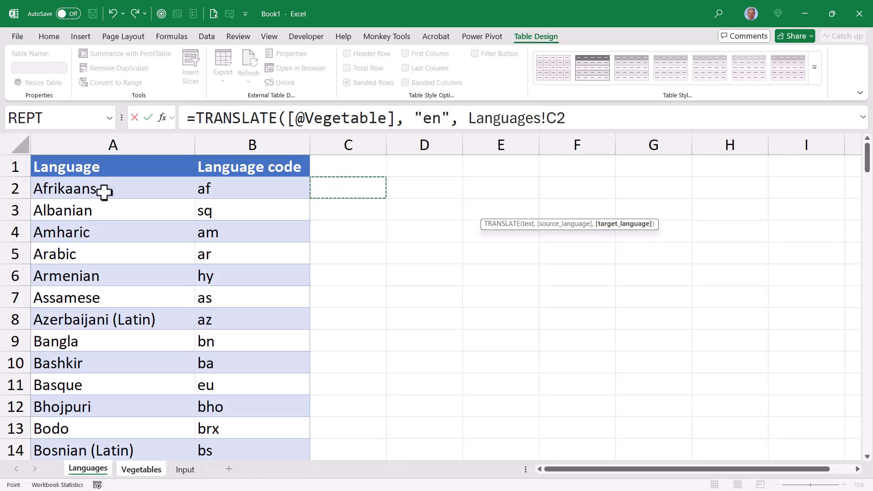
drag(99, 189, 103, 407)
drag(104, 233, 101, 382)
drag(269, 215, 262, 406)
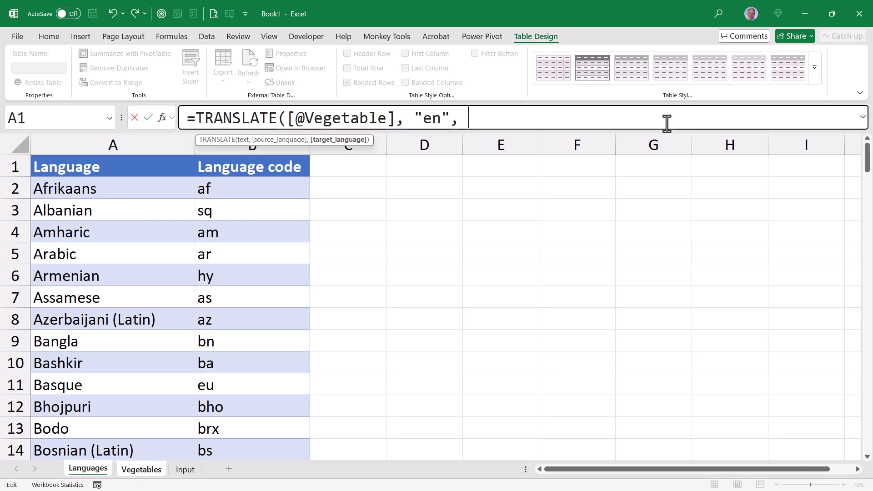
text(XLOOK)
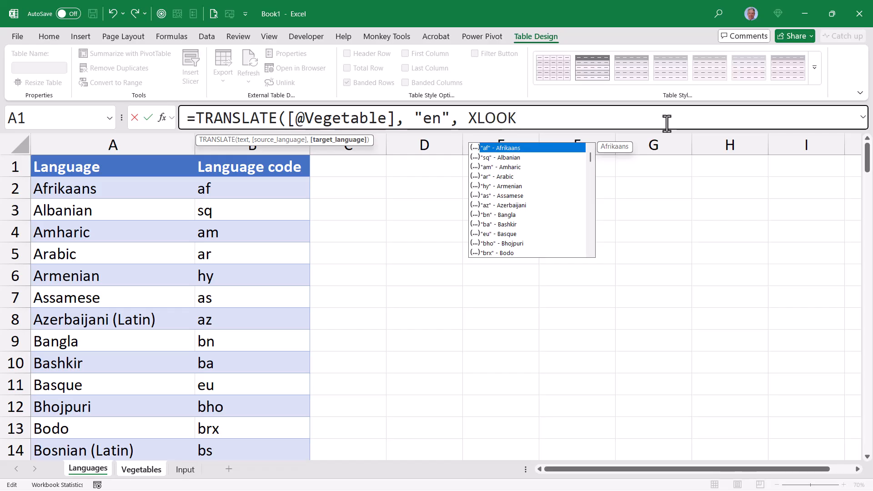
text(UP()
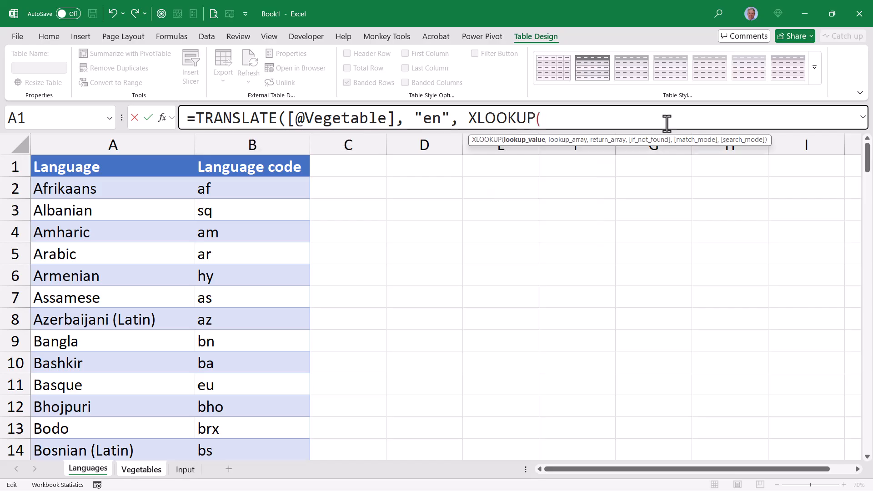
click(185, 469)
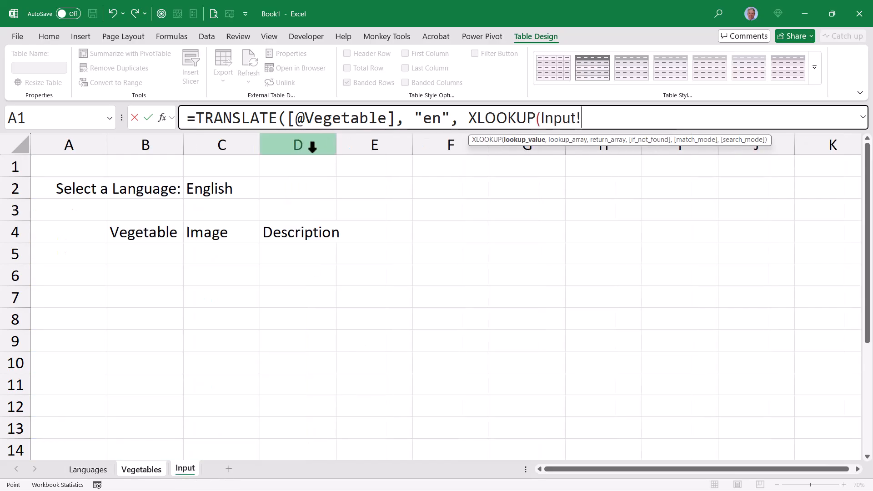
click(218, 188)
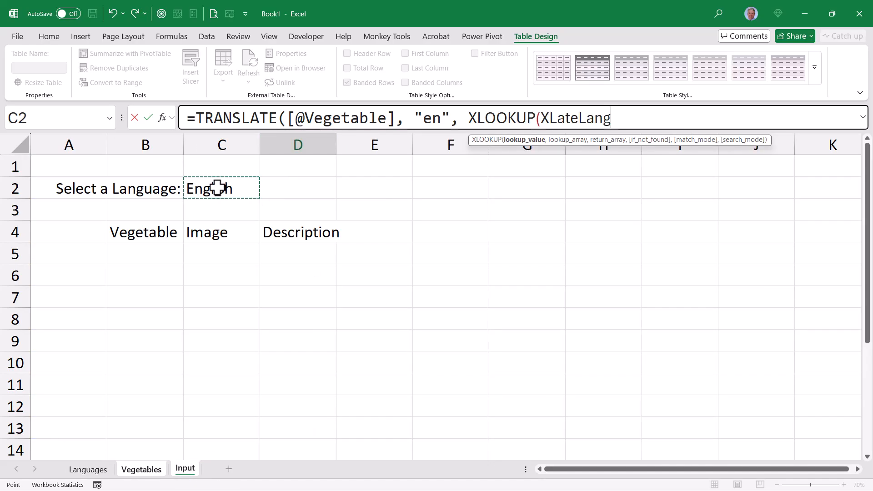
text(,)
click(88, 469)
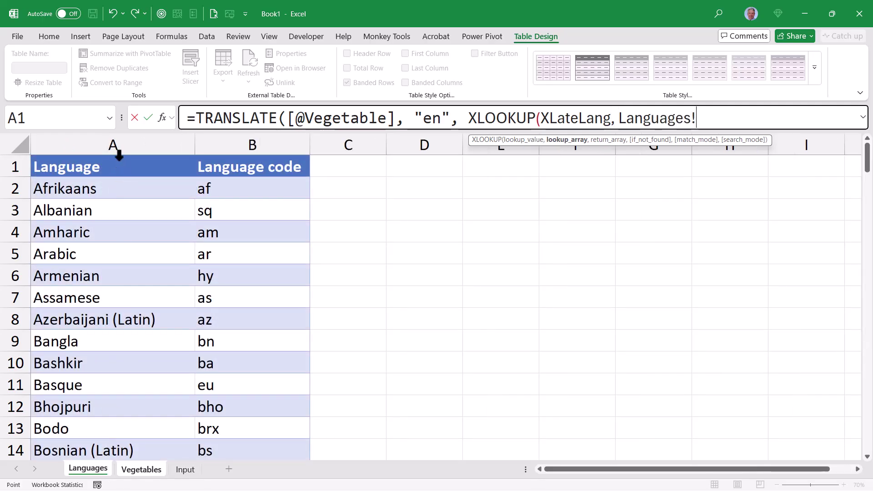
click(119, 163)
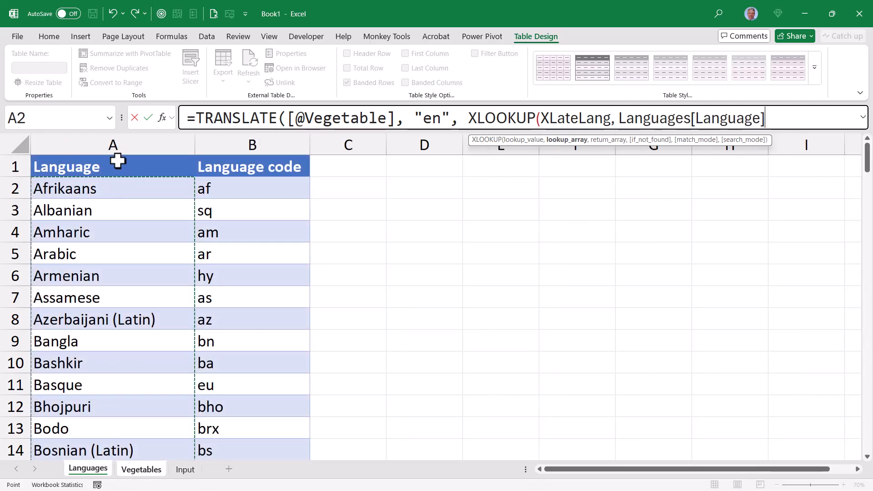
text(,)
click(240, 154)
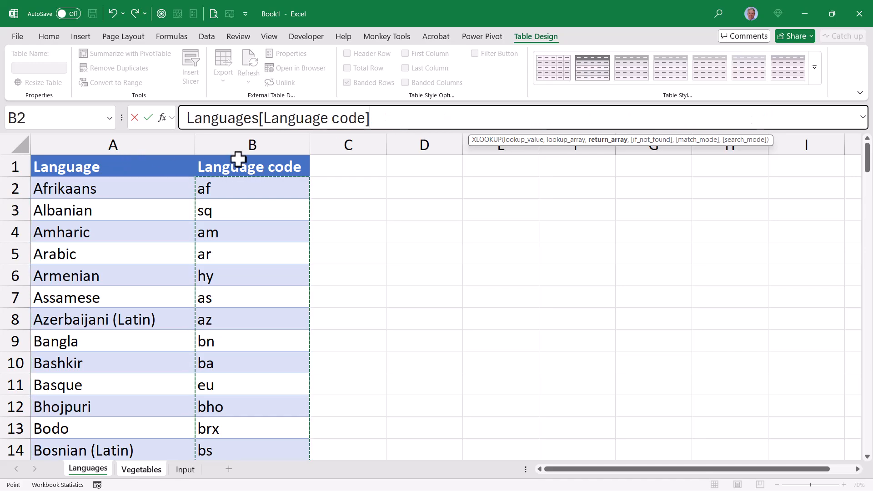
text()))
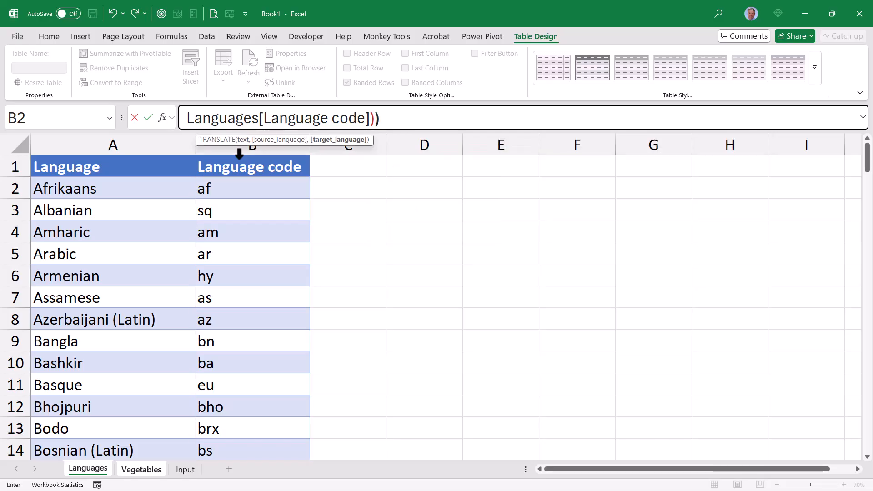
key(Return)
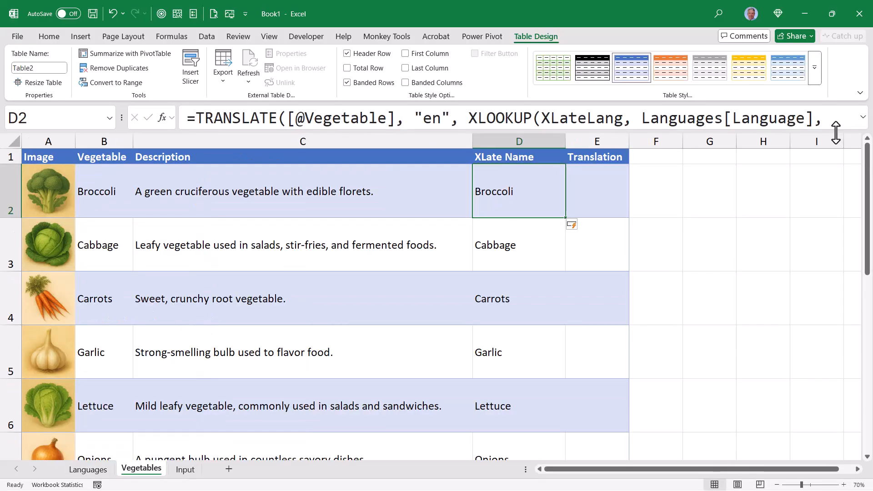
Expand the formula bar and review the XLOOKUP part without changing it
drag(835, 130, 835, 151)
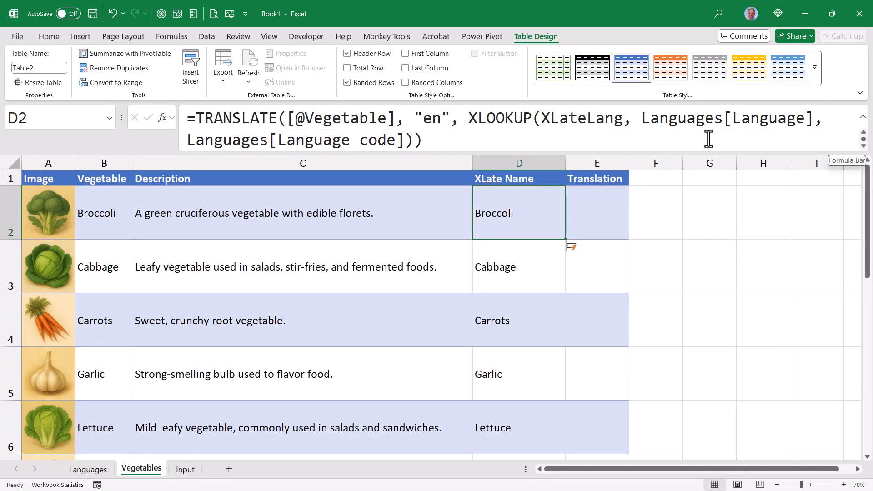
mouse_move(289, 120)
mouse_down()
mouse_move(449, 118)
mouse_move(469, 139)
mouse_up()
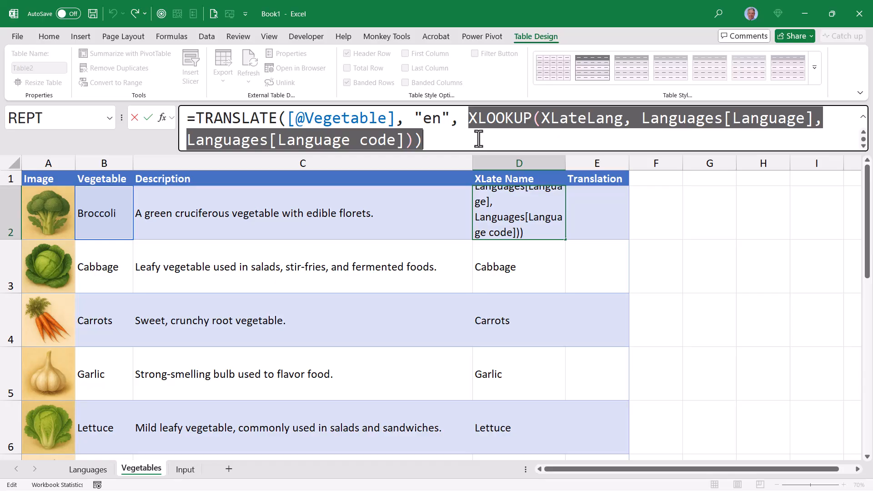
key(Escape)
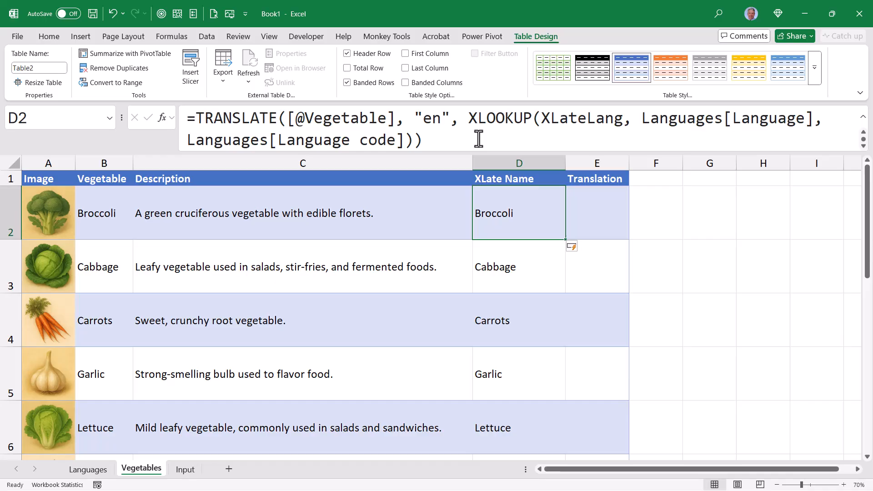
Copy the full XLate Name TRANSLATE formula and move to the first Translation cell
click(479, 139)
key(ctrl+a)
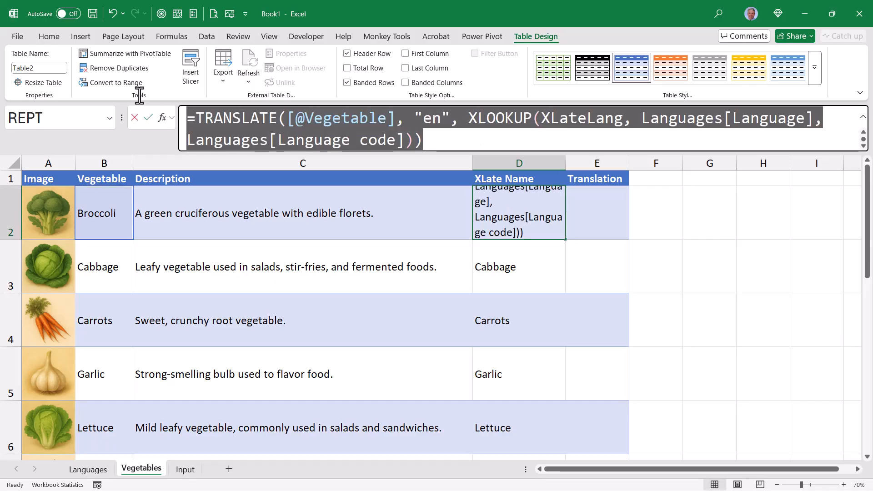
key(ctrl+c)
key(Escape)
click(606, 218)
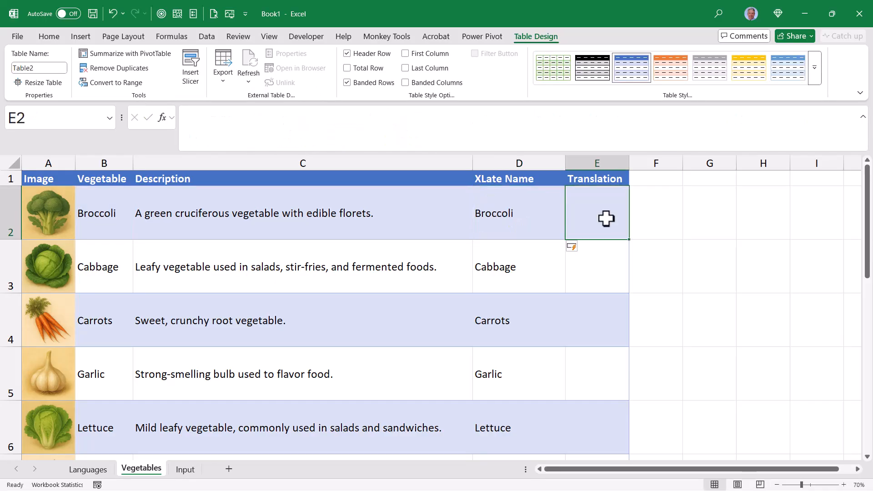
click(489, 134)
key(ctrl+v)
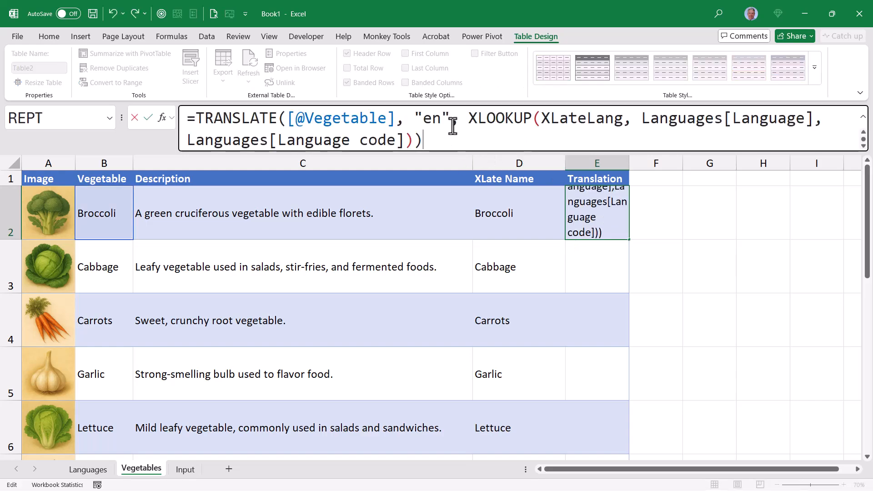
drag(287, 119, 392, 118)
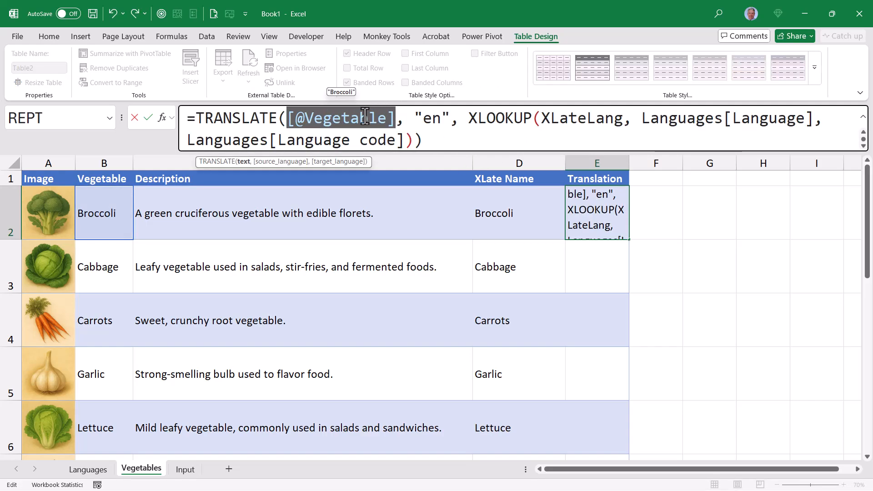
click(310, 213)
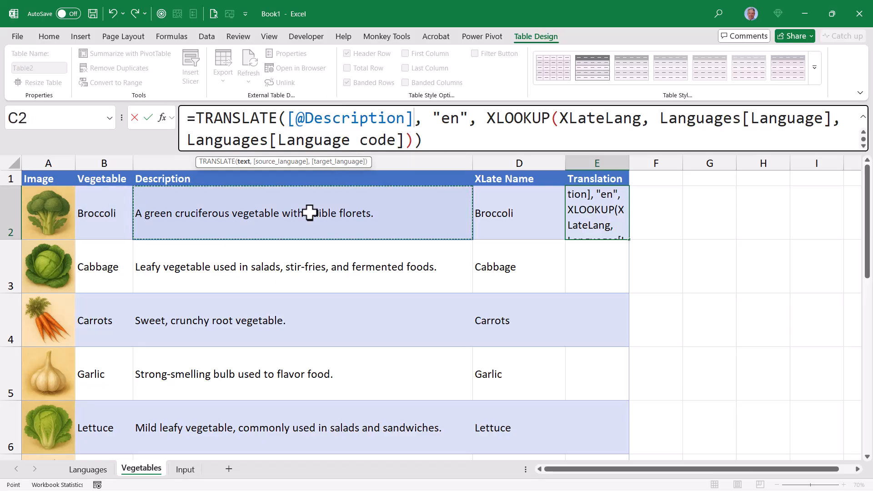
key(Return)
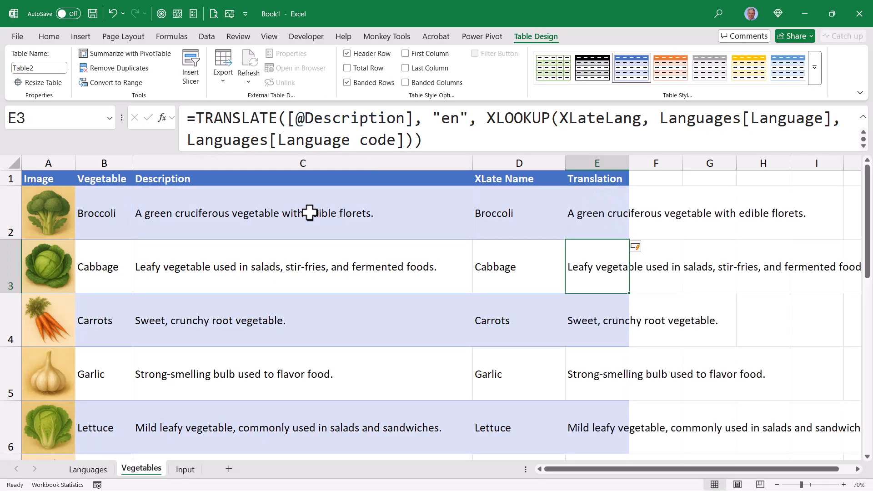
double_click(630, 164)
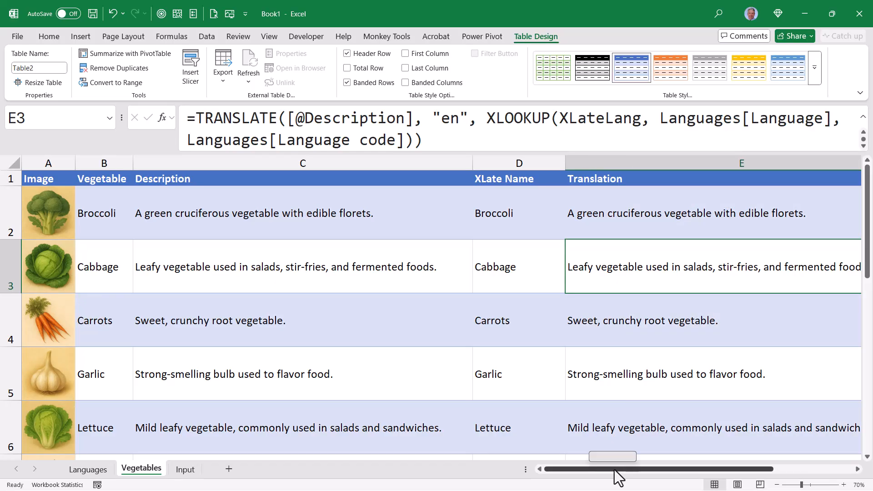
mouse_move(612, 469)
mouse_down()
mouse_move(659, 470)
mouse_move(614, 471)
mouse_up()
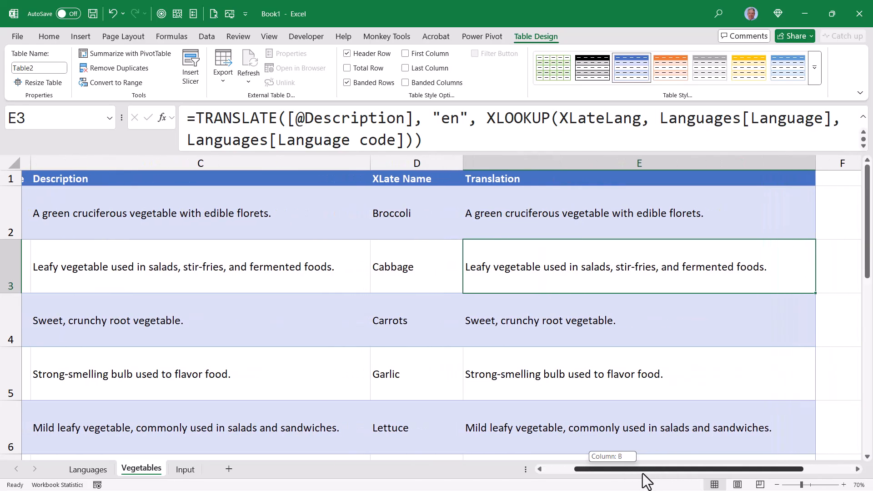
Pick German in the Input language cell and review the German names and descriptions on Vegetables
click(186, 469)
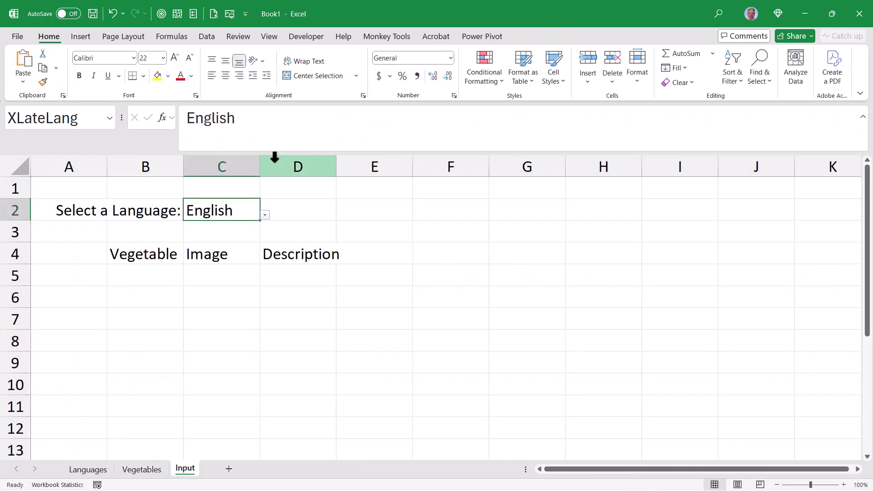
click(265, 216)
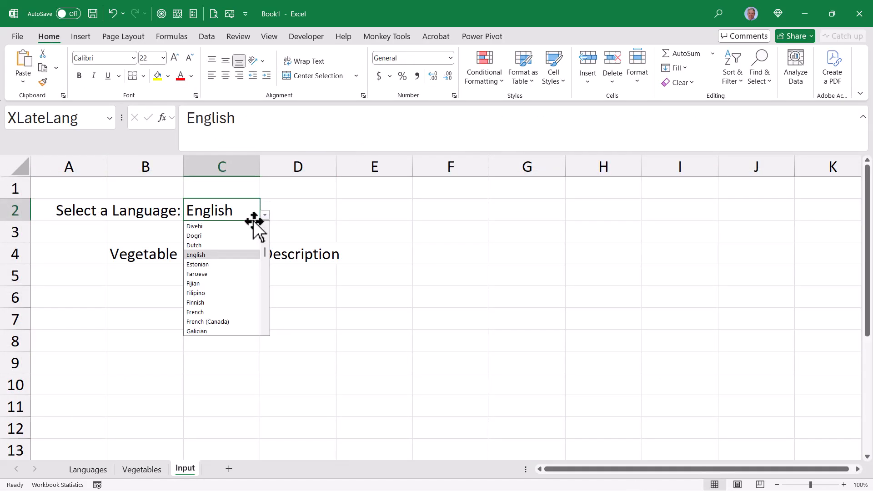
scroll(266, 260, down, 3)
click(204, 284)
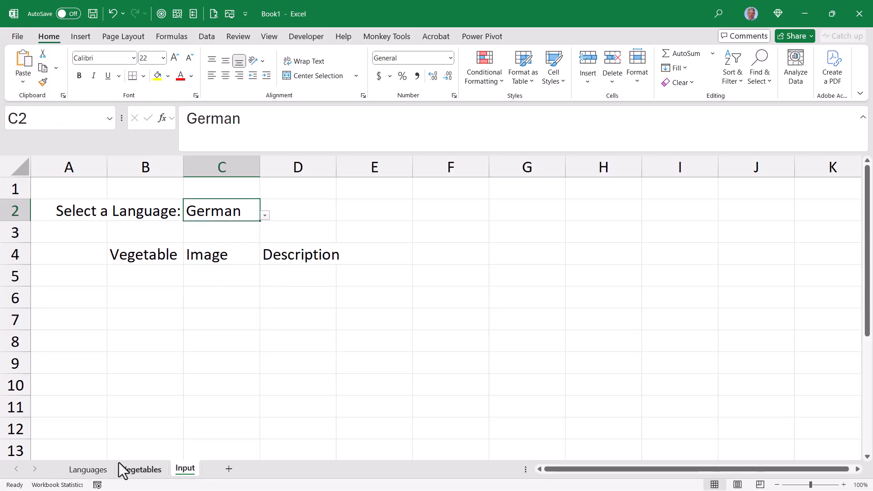
click(141, 469)
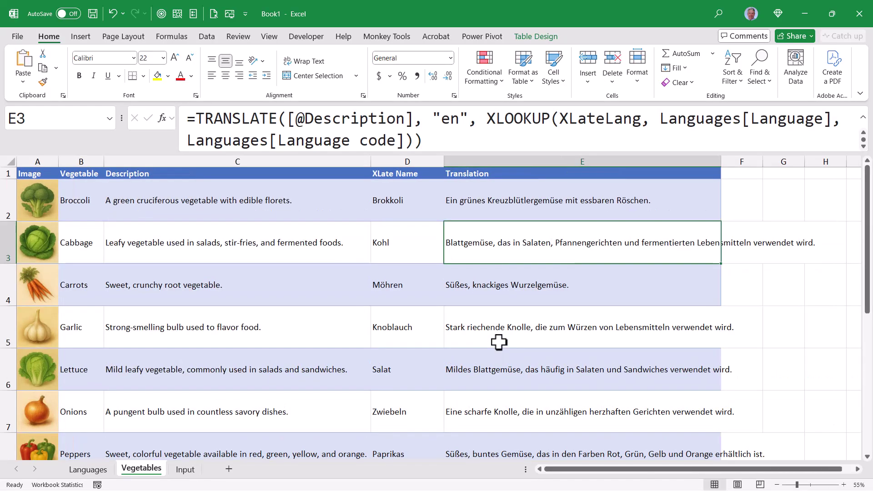
scroll(494, 341, down, 2)
drag(398, 201, 392, 361)
drag(509, 198, 511, 361)
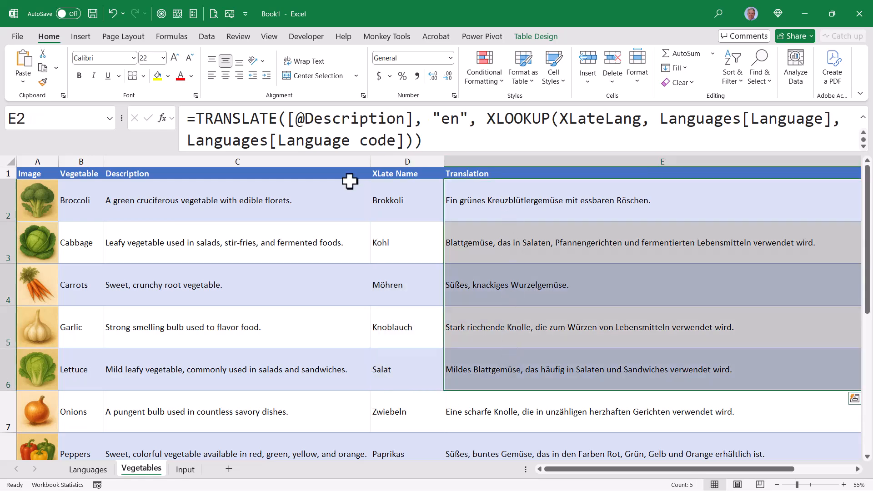
click(75, 208)
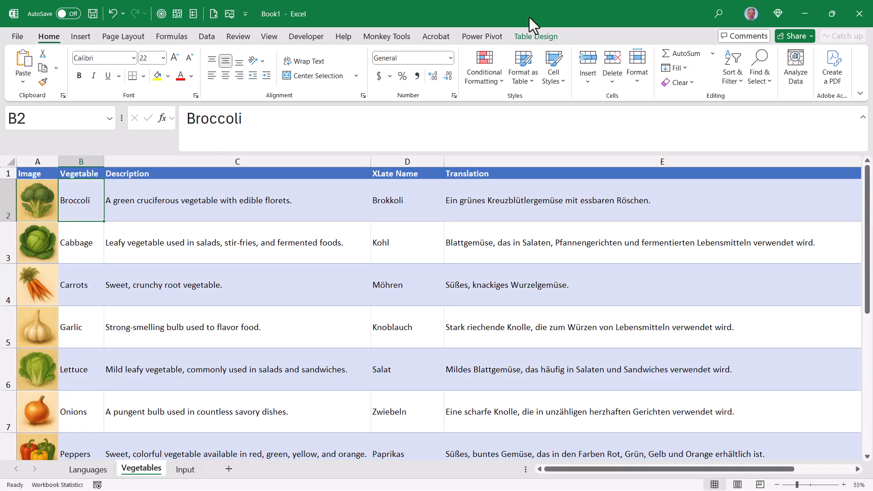
Edit the table name on Table Design, pick Persian in C2 and view the Persian Vegetables table
click(535, 37)
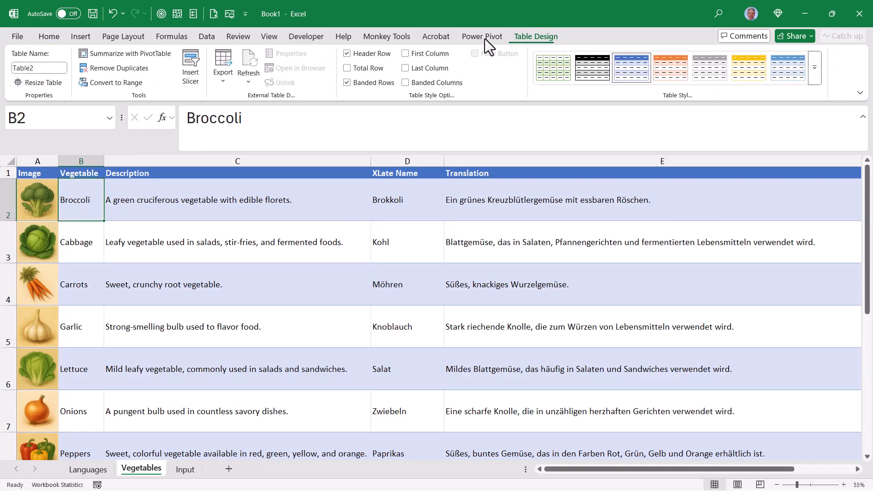
click(38, 67)
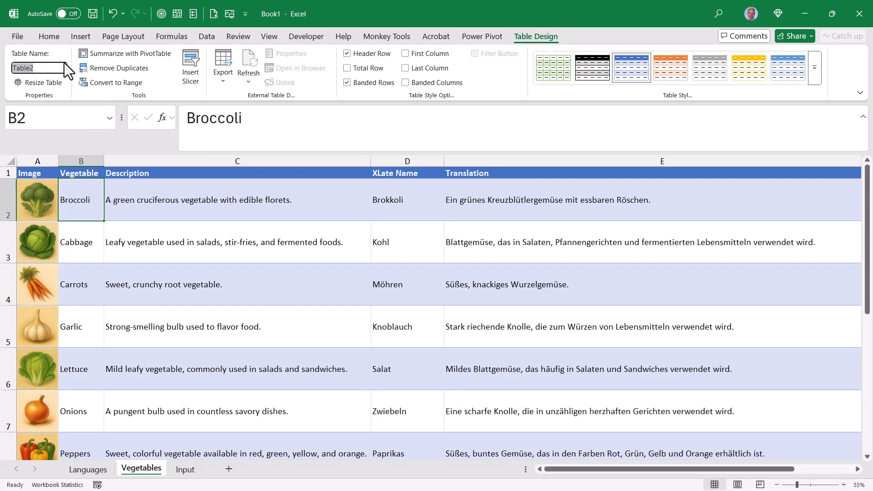
text(Veg)
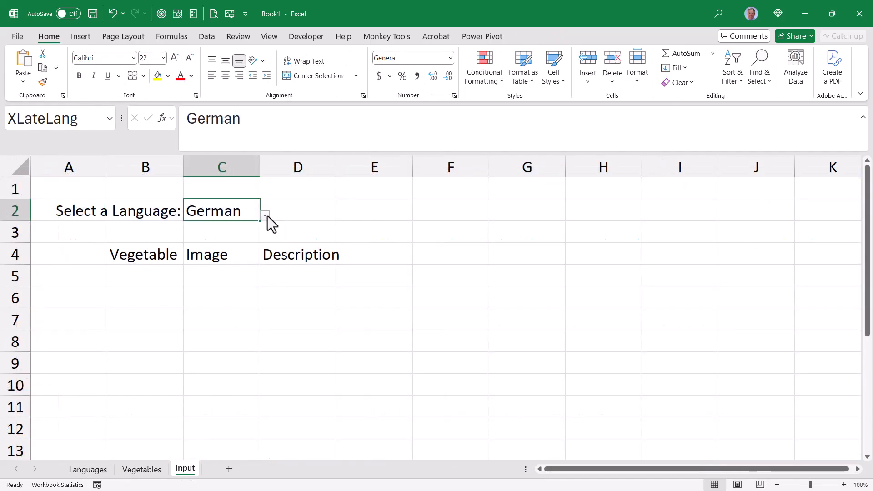
click(264, 216)
scroll(225, 286, down, 10)
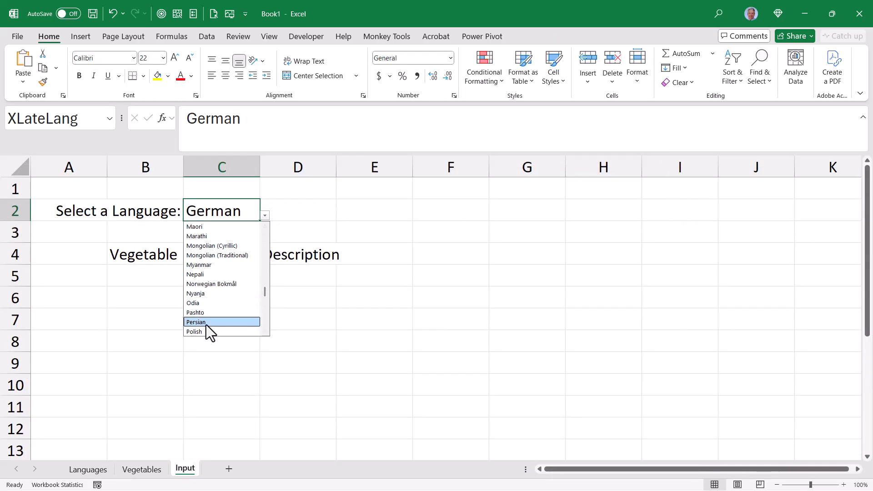
click(207, 330)
click(141, 469)
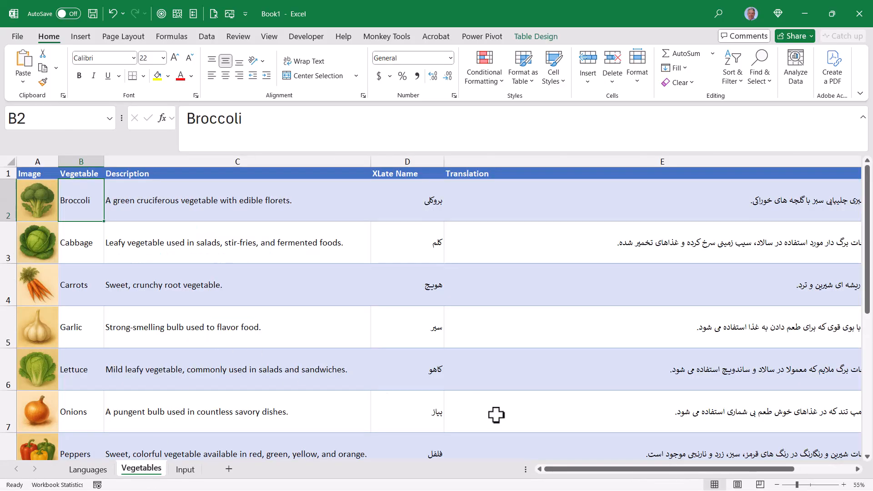
mouse_move(593, 468)
mouse_down()
mouse_move(631, 471)
mouse_move(577, 470)
mouse_up()
click(185, 470)
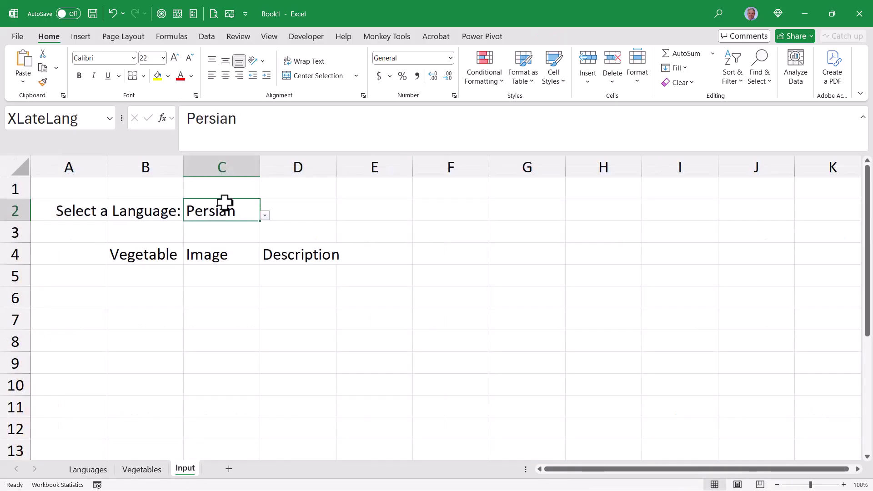
click(266, 217)
scroll(260, 269, up, 5)
scroll(260, 266, up, 5)
scroll(260, 262, up, 5)
Set English again, then give B5 a validation list sourced from Vegetables!D2:D11 XLate Name
click(226, 254)
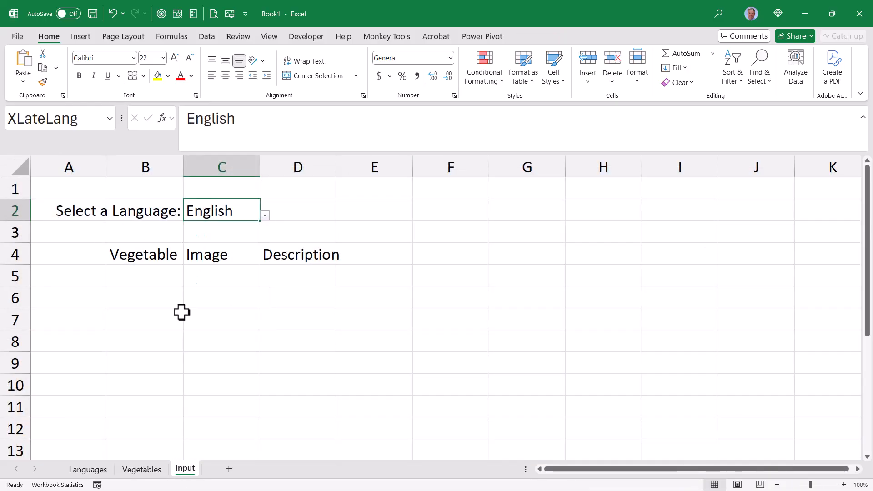
click(156, 277)
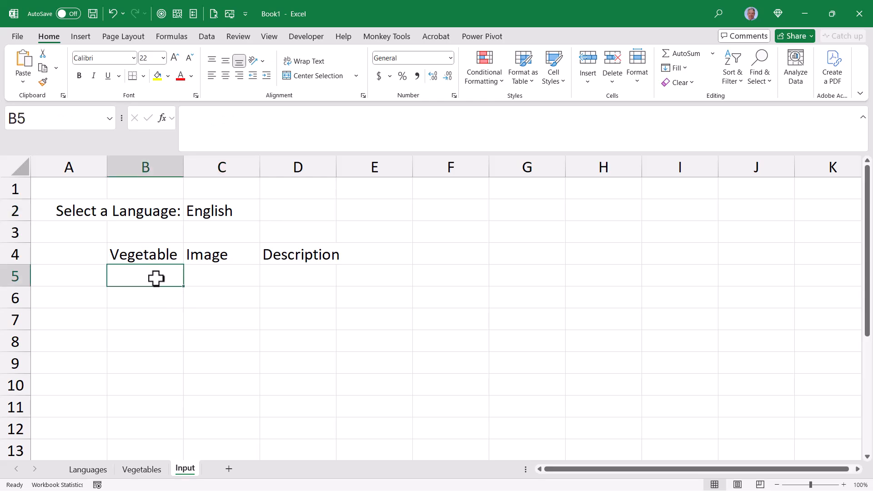
click(206, 37)
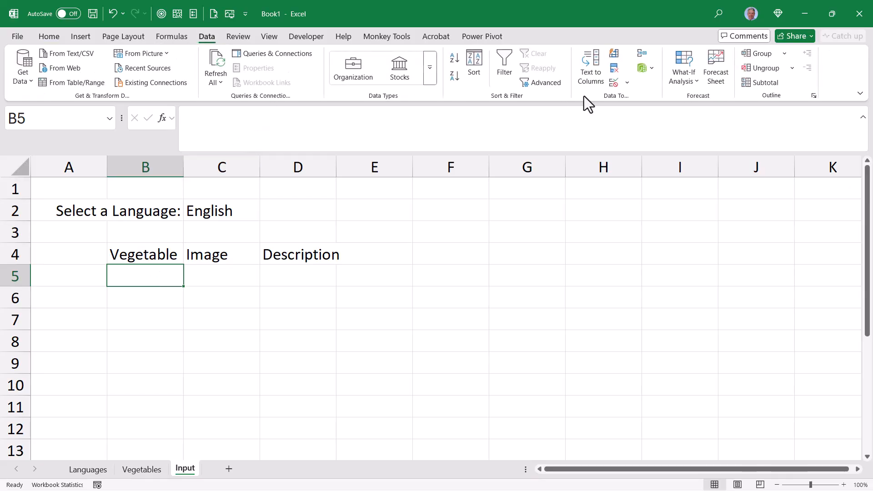
click(611, 81)
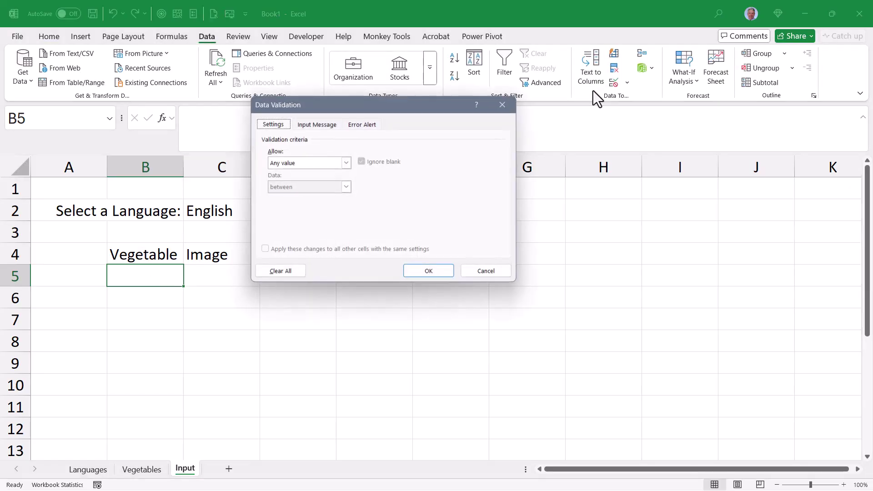
click(329, 165)
click(303, 197)
click(307, 212)
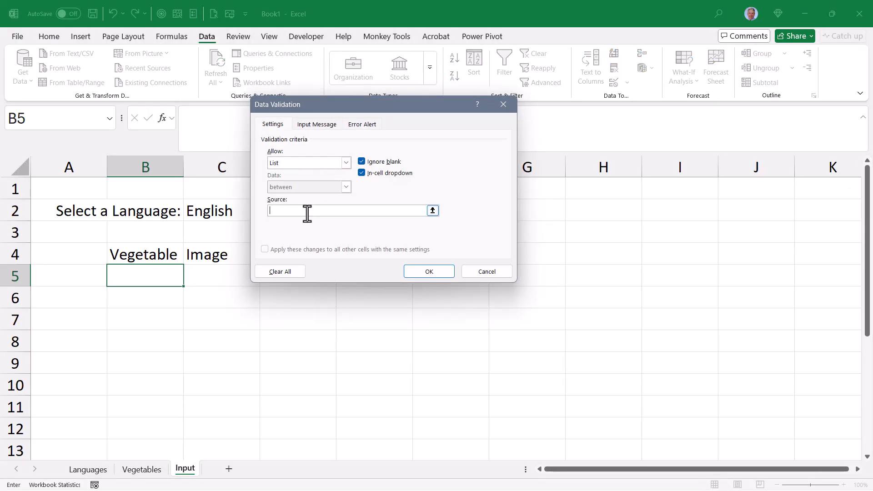
click(142, 469)
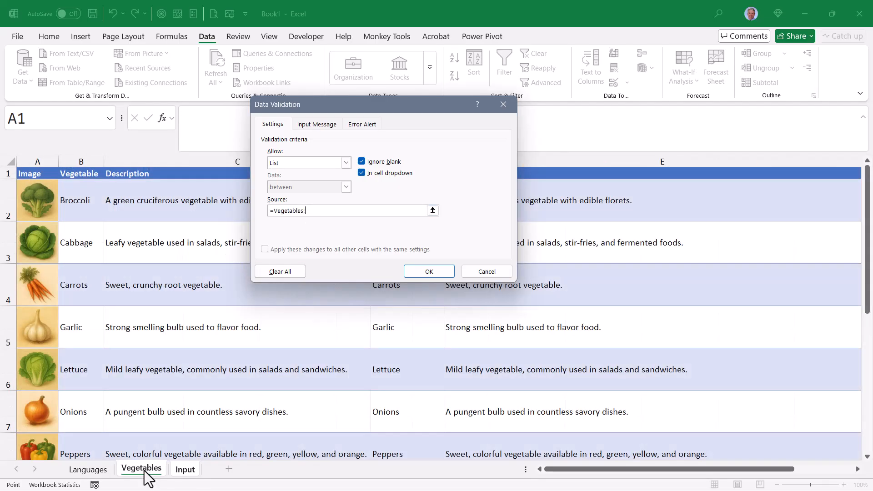
drag(286, 104, 563, 250)
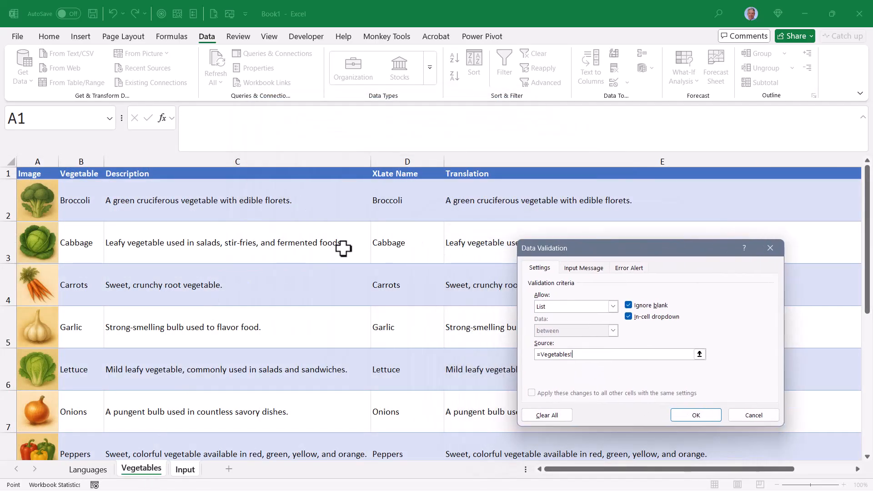
click(81, 169)
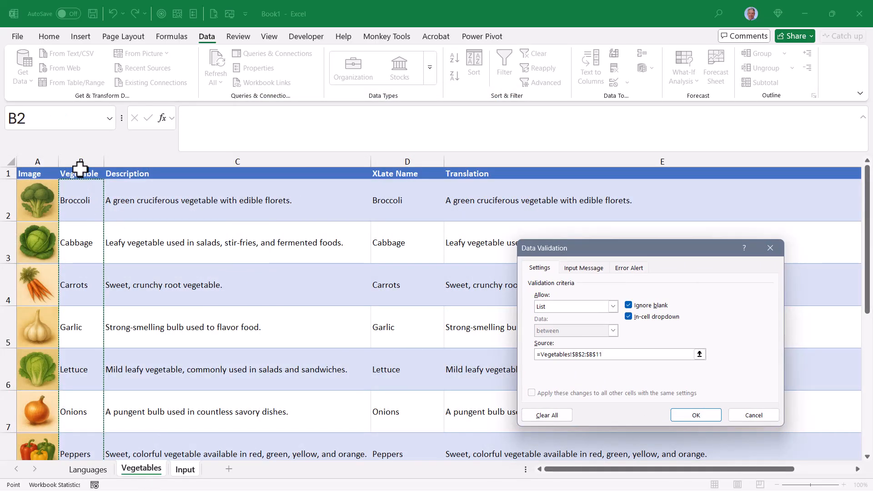
click(410, 164)
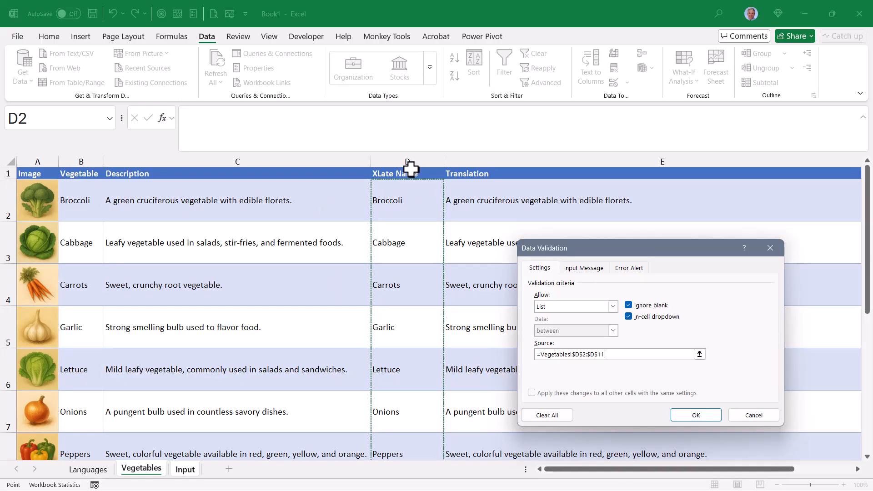
click(695, 414)
Switch the language in C2 to Danish and check B5's vegetable dropdown shows Danish names
click(190, 280)
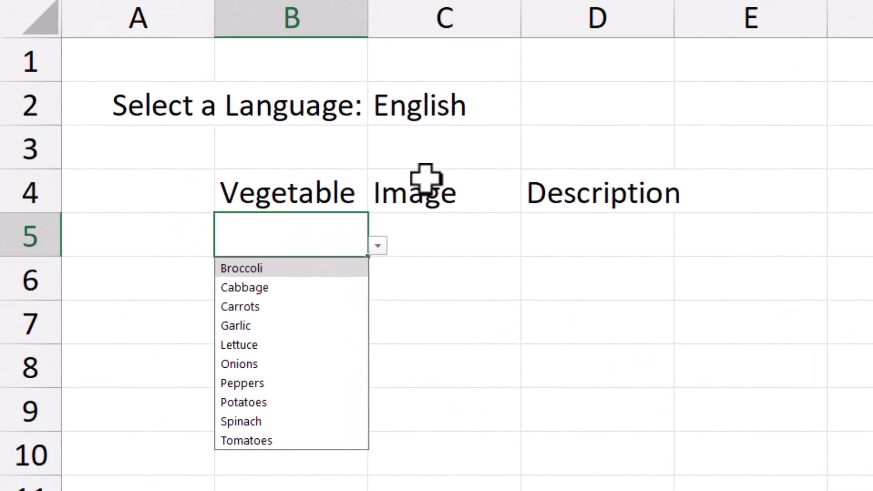
click(504, 110)
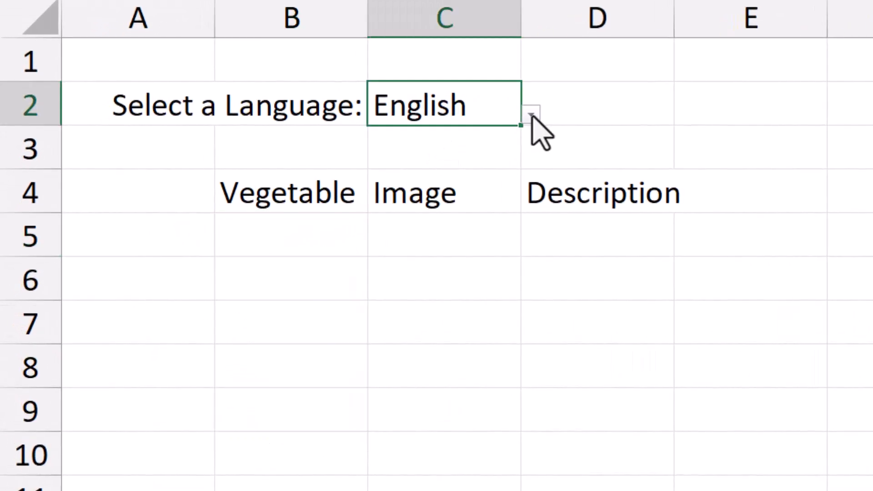
click(532, 115)
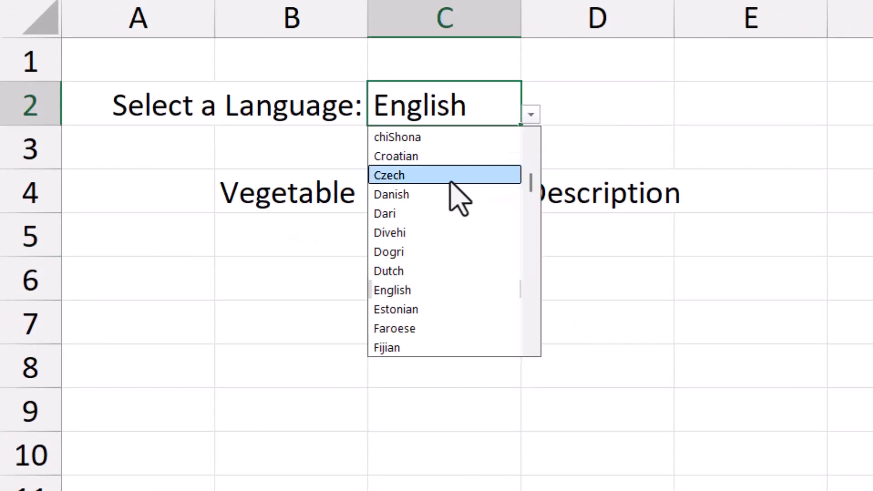
click(456, 196)
click(293, 235)
click(379, 245)
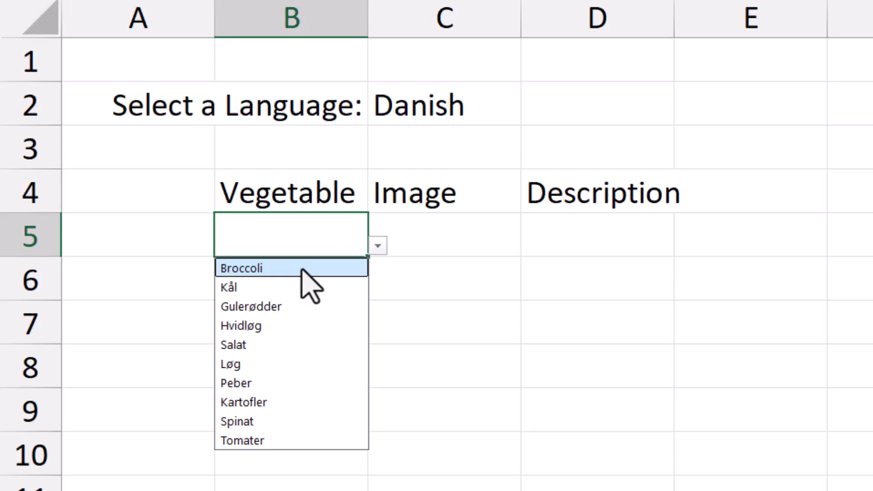
click(379, 246)
Switch the language to Khmer and reopen B5's vegetable list to see Khmer names
click(450, 109)
click(531, 114)
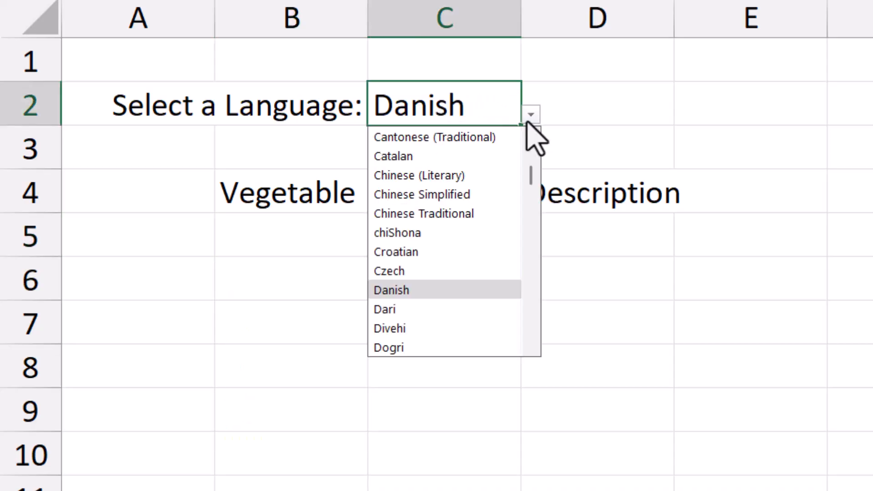
scroll(450, 274, down, 5)
click(409, 289)
click(327, 235)
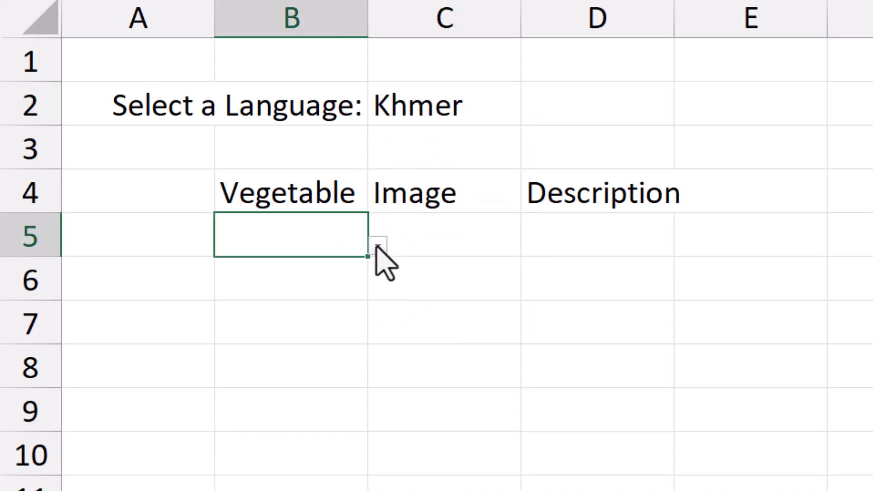
click(377, 246)
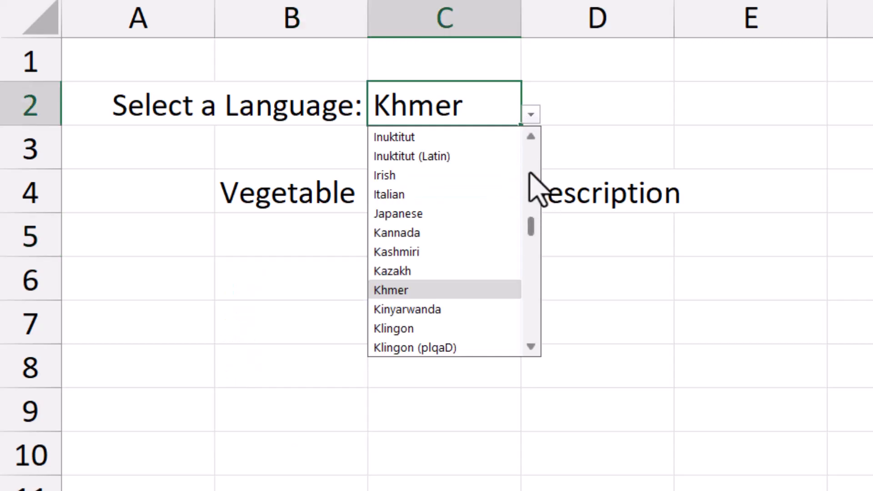
scroll(530, 185, up, 5)
Set the language back to English and choose Peppers as the vegetable in B5
click(391, 156)
click(291, 235)
click(378, 246)
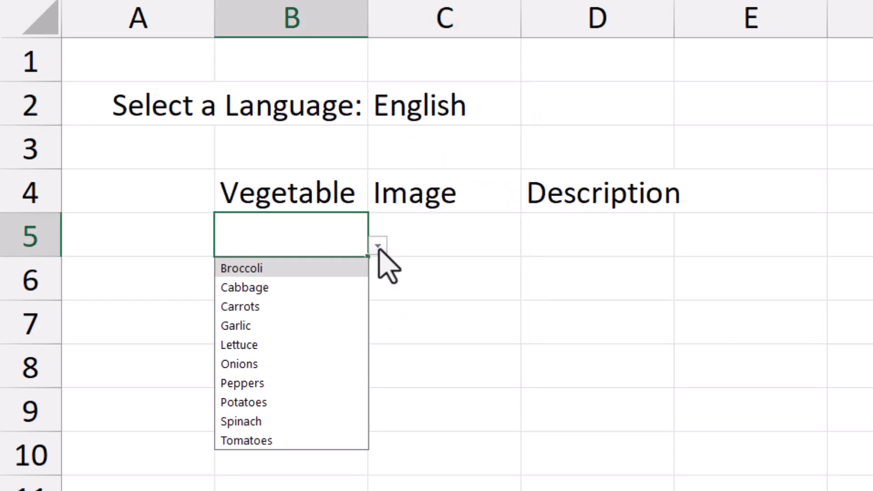
click(241, 382)
Enter =XLOOKUP(B5, Vegetables[XLate Name], Vegetables[Image]) in the Image cell C5 to show the peppers picture
click(436, 237)
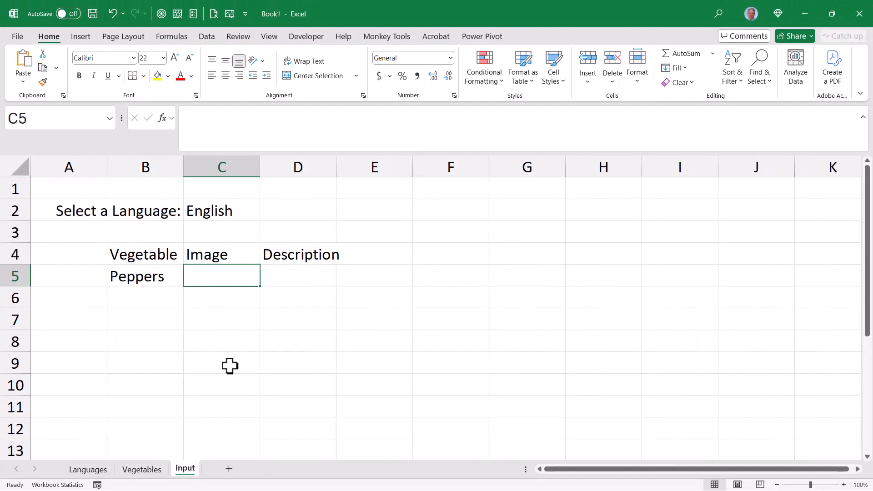
text(=XLoo)
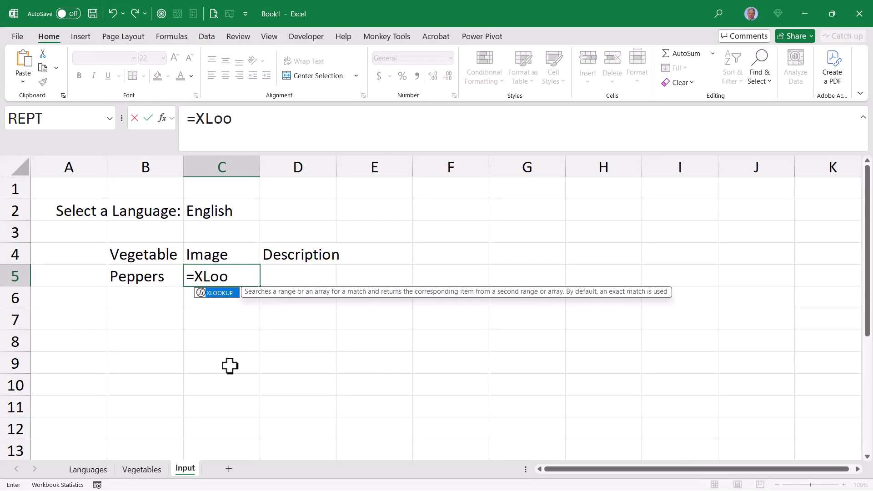
key(Tab)
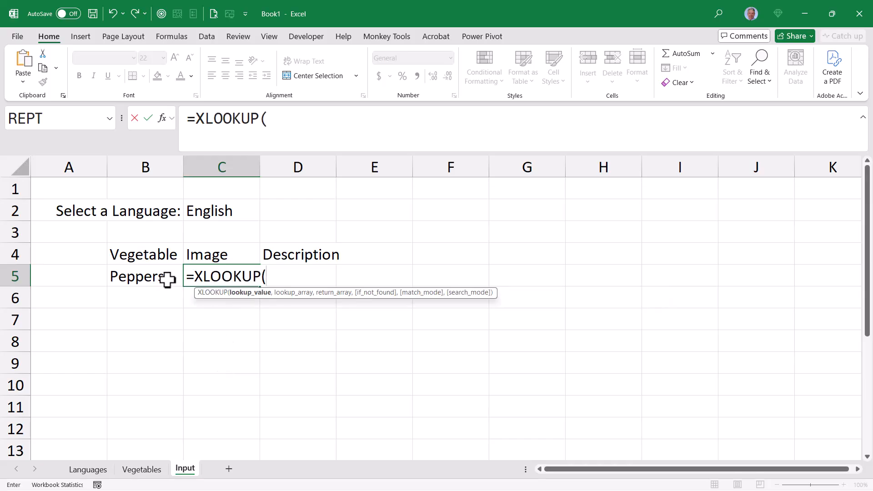
click(167, 279)
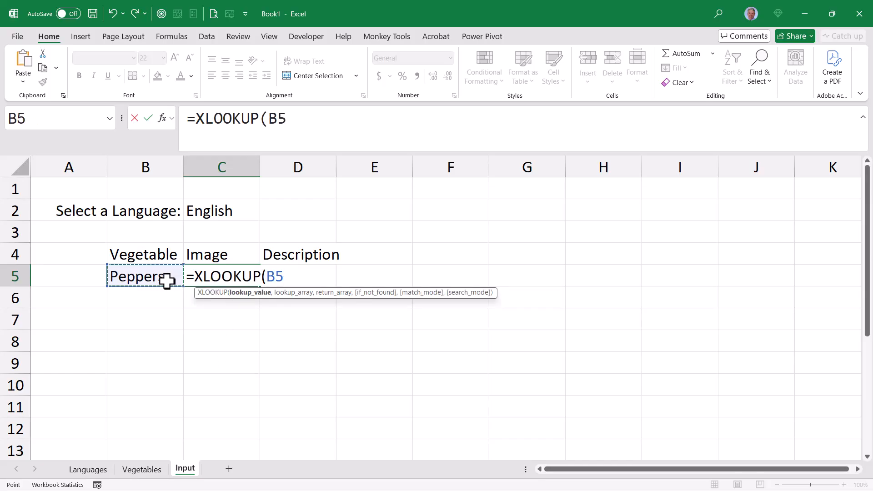
text(,)
click(141, 470)
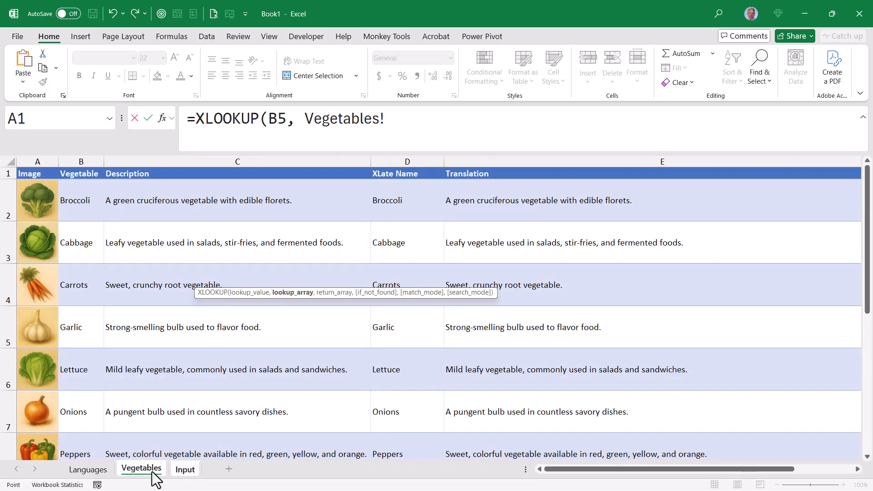
click(403, 166)
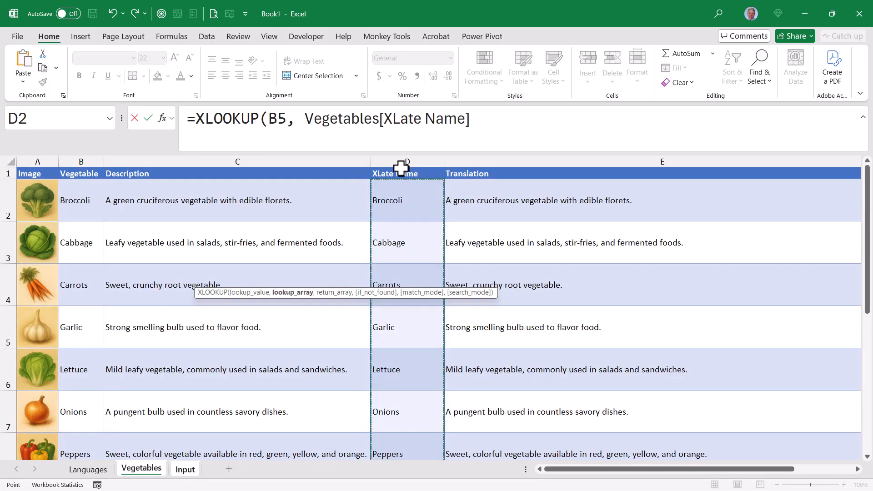
text(,)
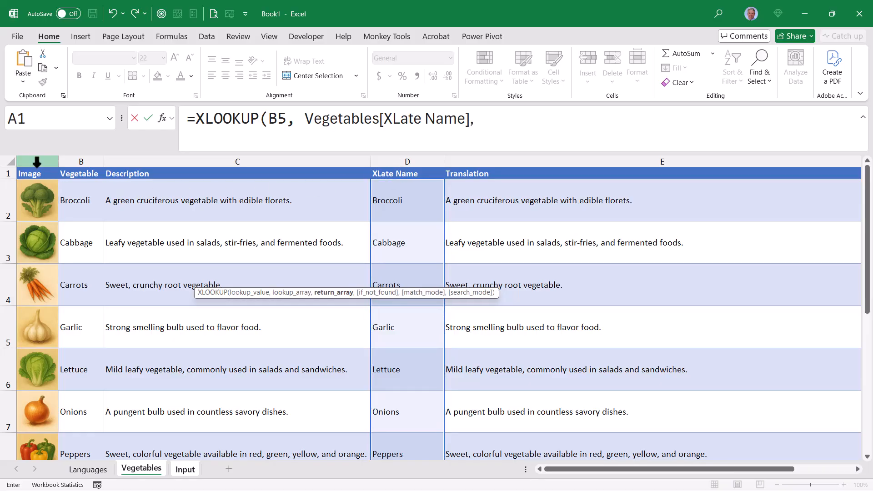
click(36, 168)
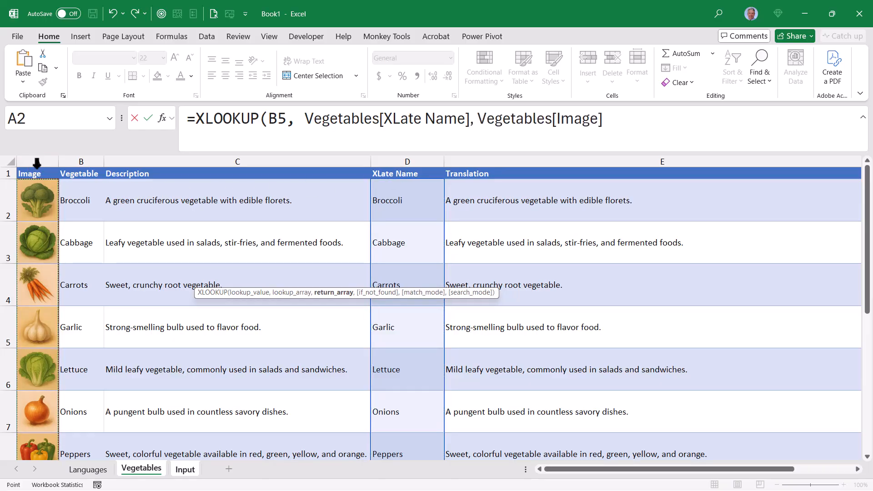
key(Return)
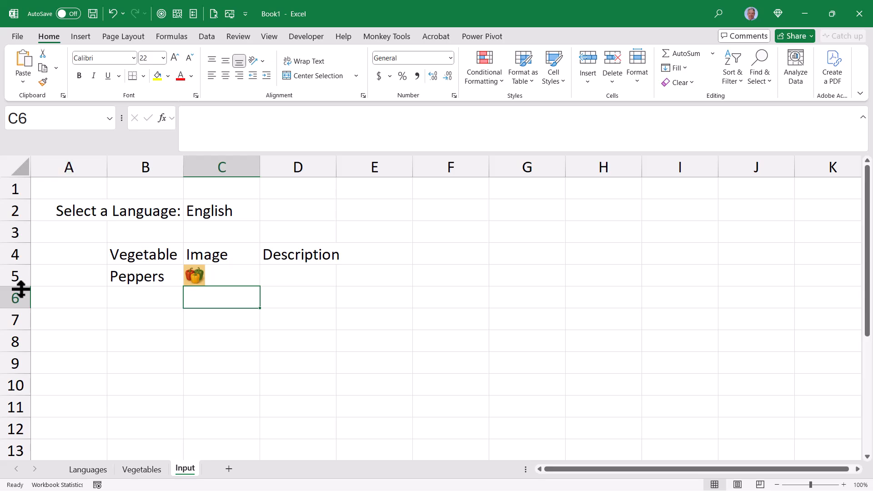
Make row 5 about 83 points tall and centre Peppers vertically and horizontally in B5
drag(21, 286, 19, 328)
click(150, 307)
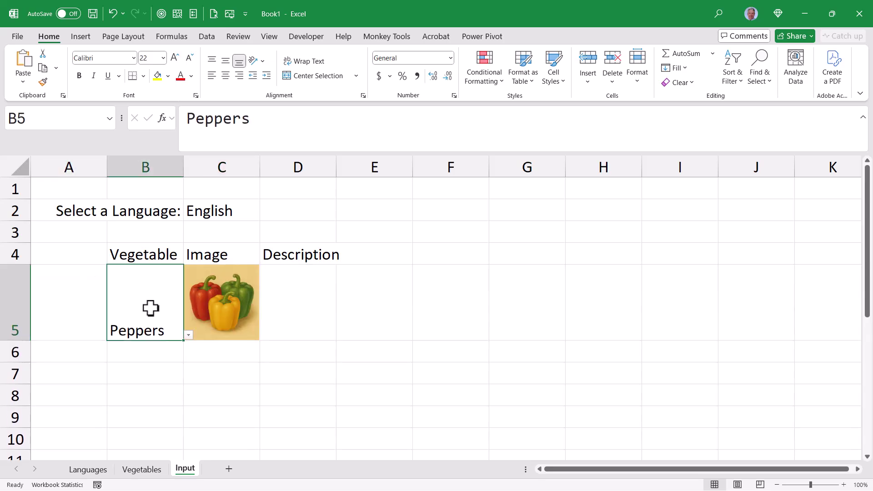
click(226, 61)
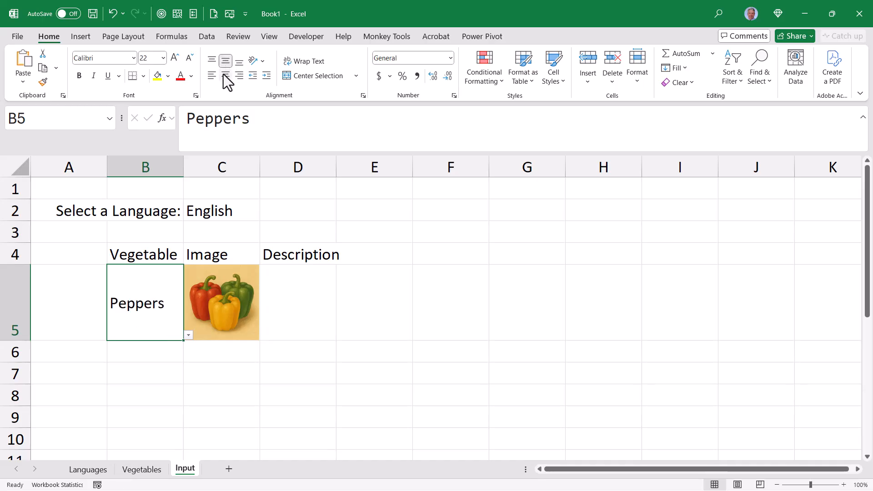
click(223, 76)
click(298, 303)
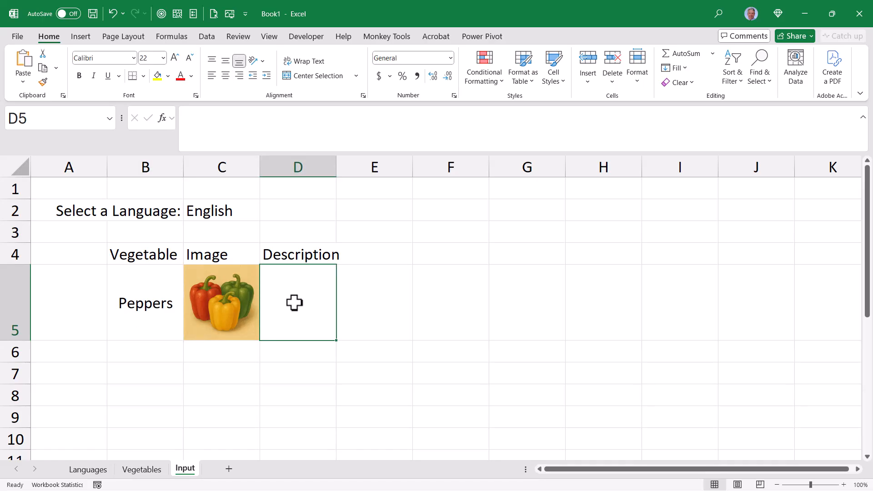
Enter =XLOOKUP(B5, Vegetables[XLate Name], Vegetables[Translation]) in the Description cell D5
click(231, 300)
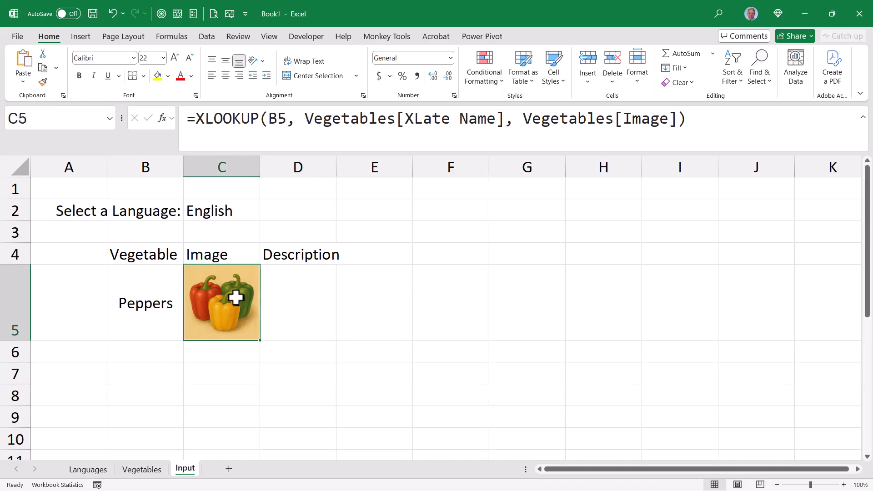
click(312, 311)
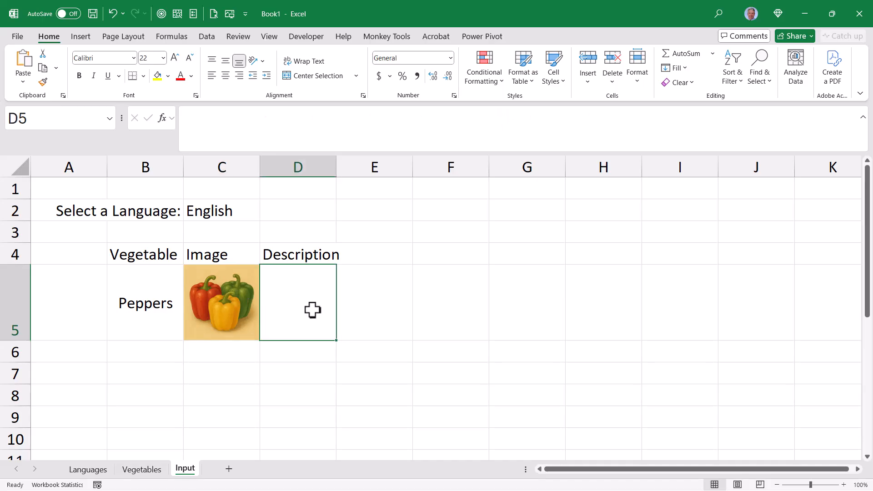
text(=XLo)
key(Tab)
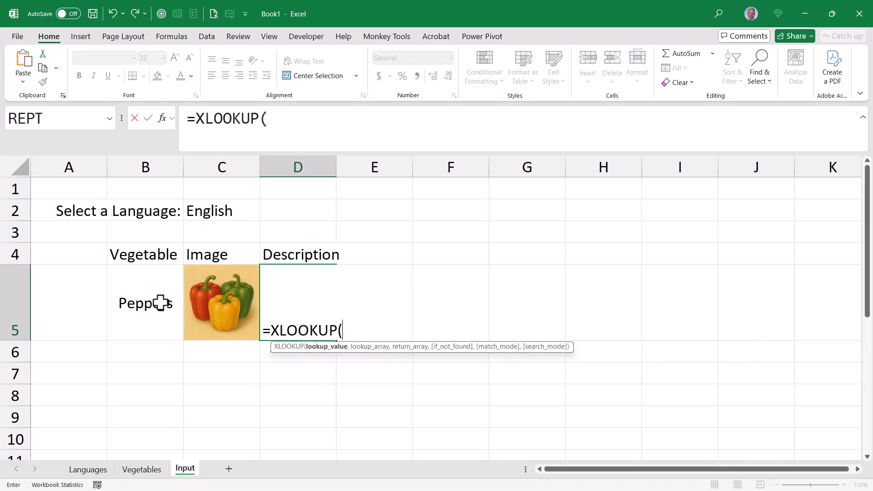
click(162, 302)
text(,)
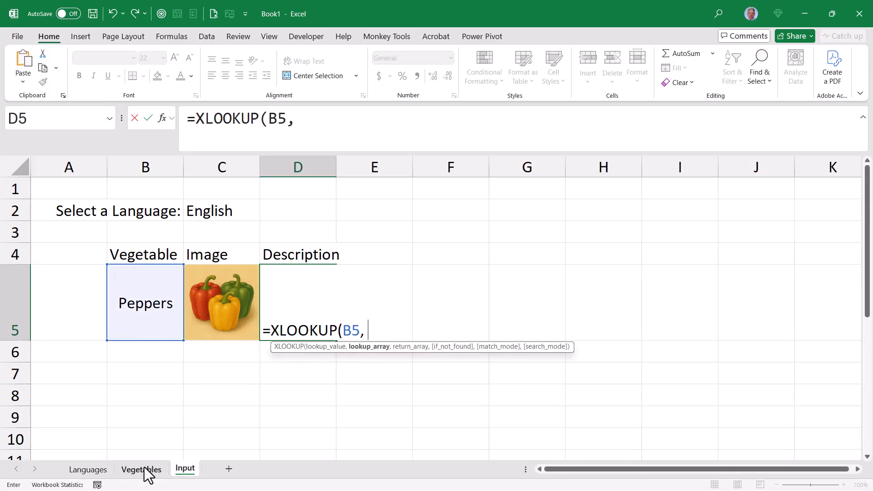
click(141, 469)
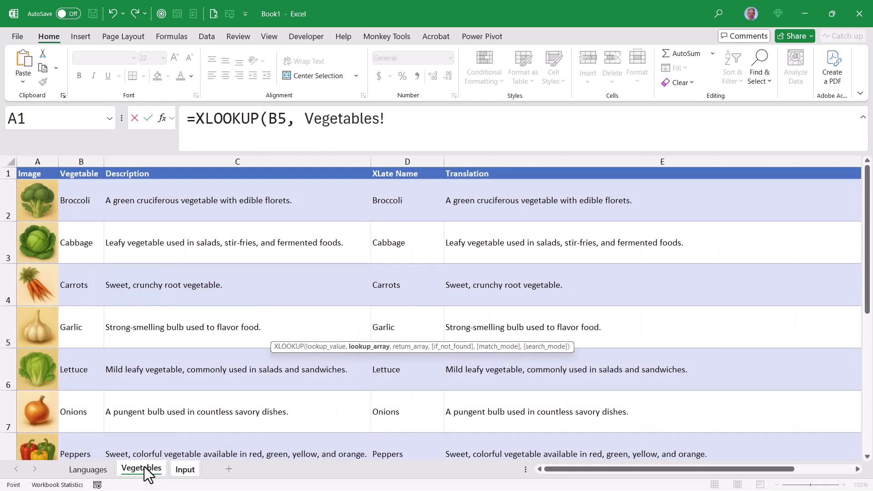
click(409, 167)
text(,)
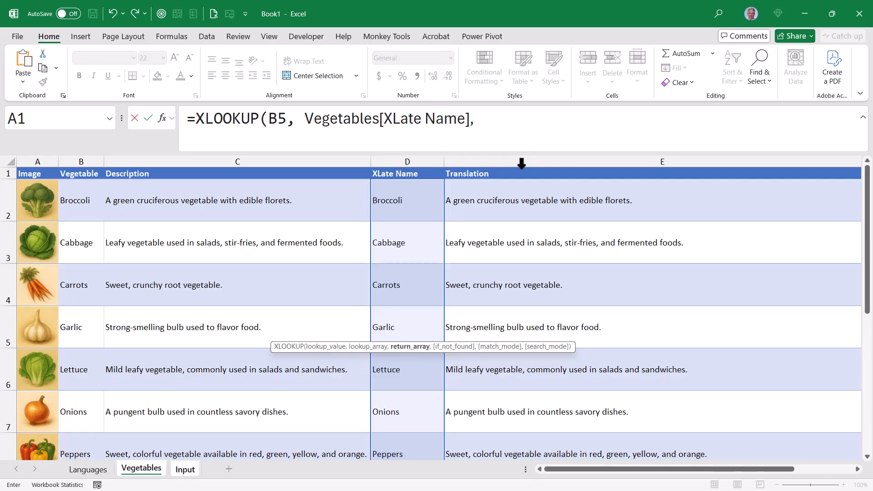
click(522, 167)
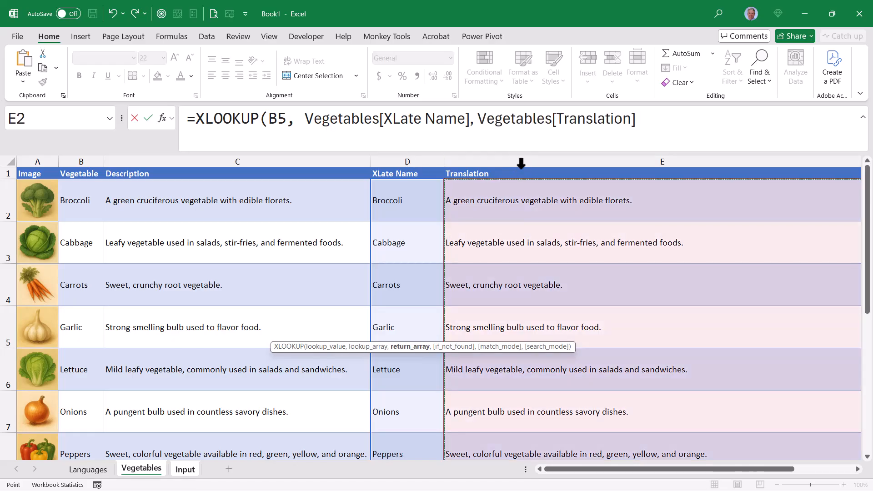
text())
key(Return)
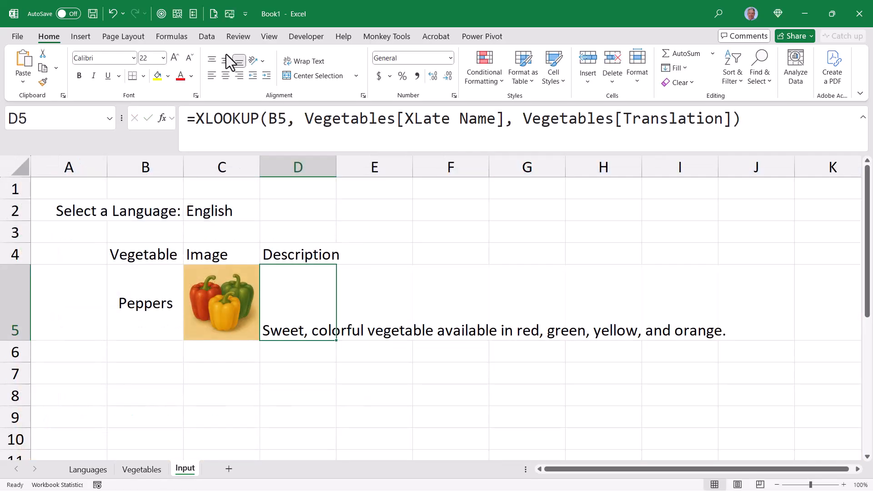
Middle-align the description in D5 and return to the vegetable cell B5
click(225, 60)
click(144, 303)
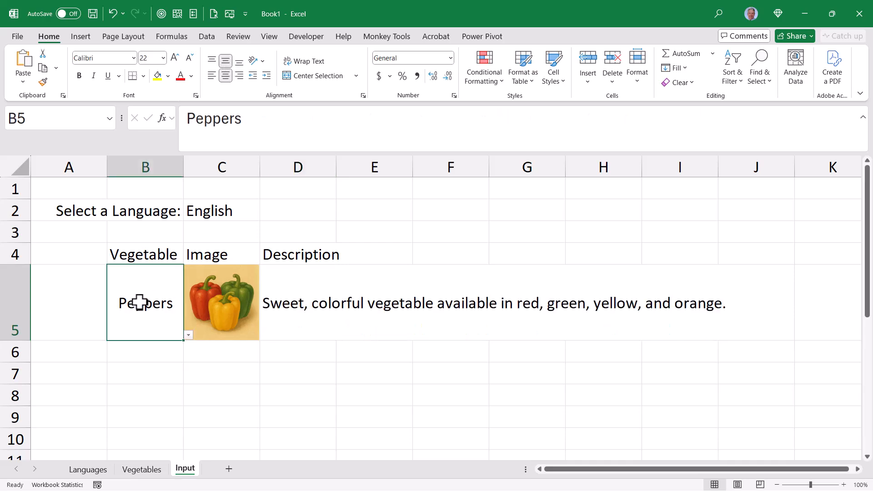
Choose Carrots, then Tomatoes from B5's dropdown so the picture and description update
click(189, 338)
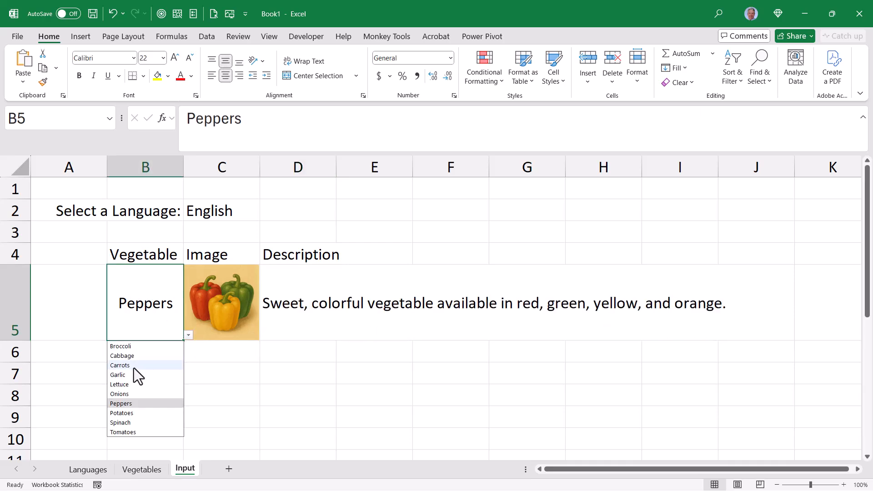
click(134, 366)
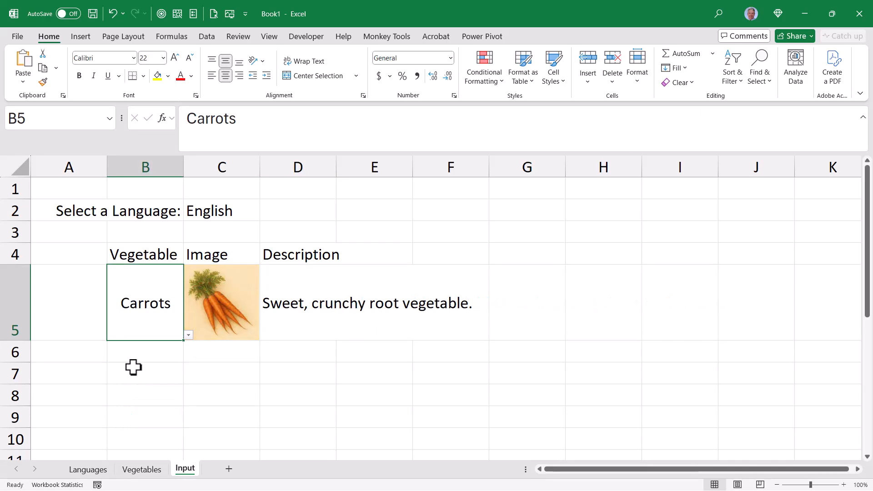
click(189, 336)
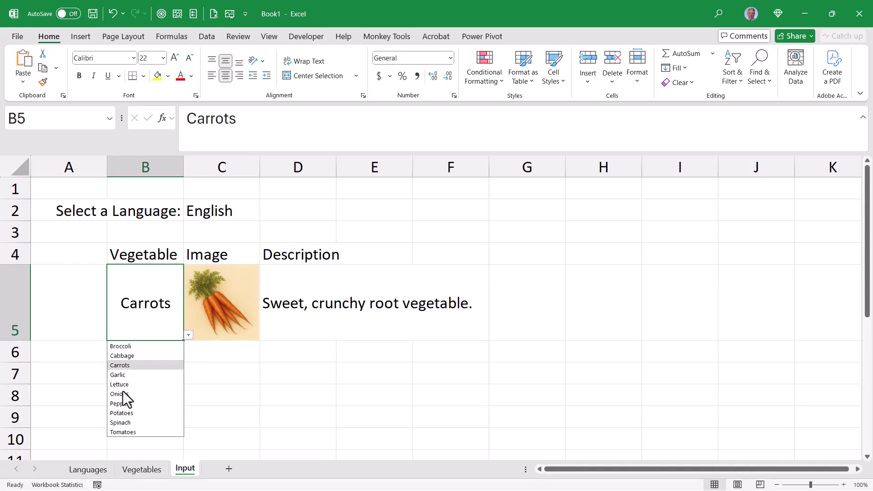
click(116, 431)
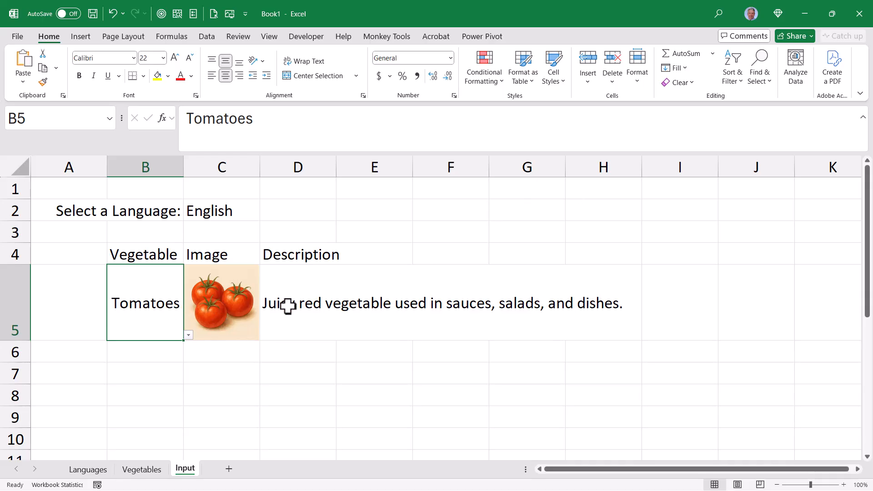
Set the language to Croatian and pick the carrot entry Mrkva from the translated vegetable list
click(250, 211)
click(265, 217)
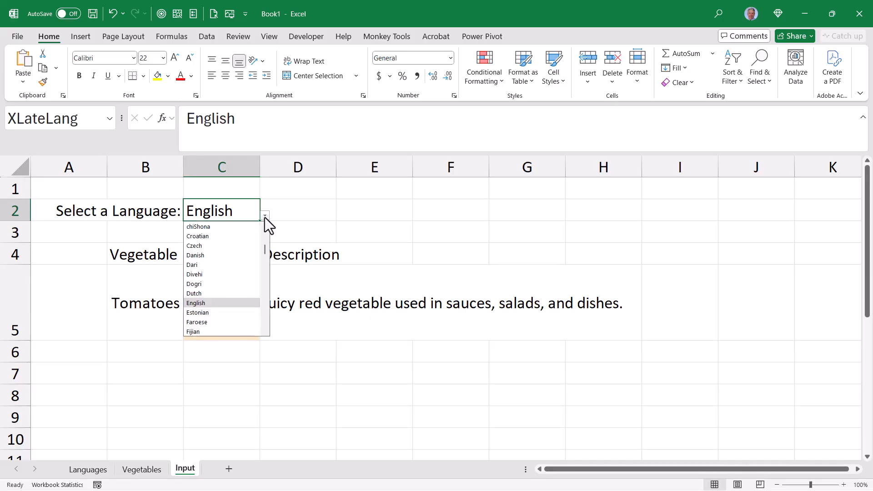
click(214, 237)
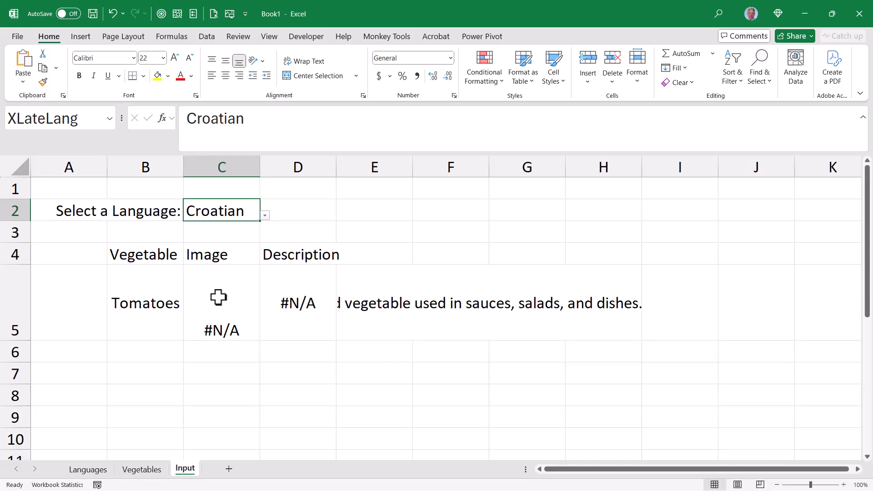
click(159, 299)
click(190, 335)
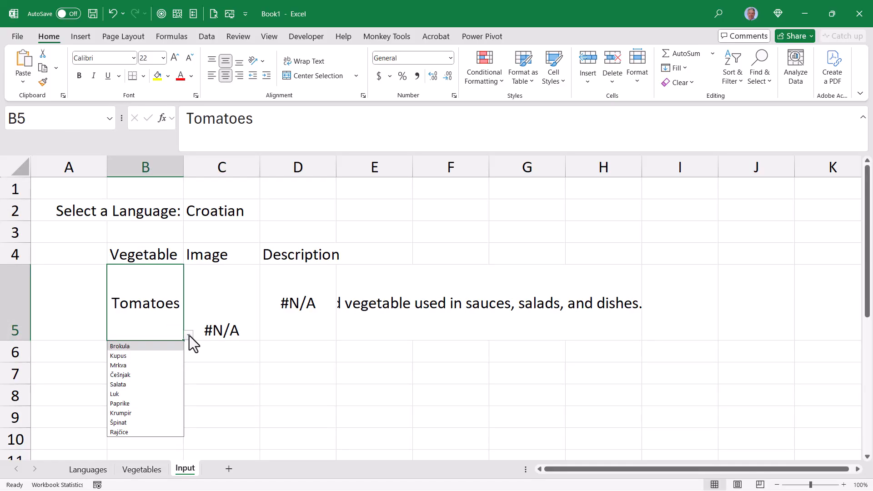
click(148, 366)
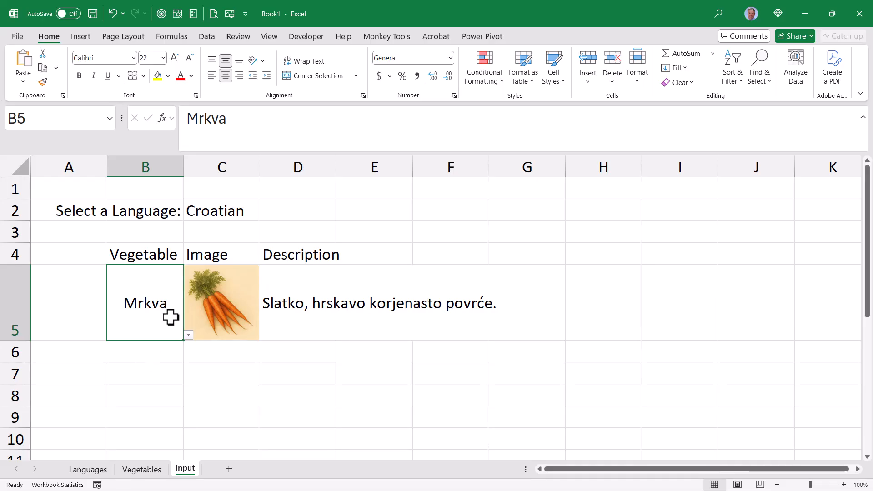
Change the language to Lingala, leaving Mrkva untranslated with #N/A image and description
click(225, 211)
click(266, 216)
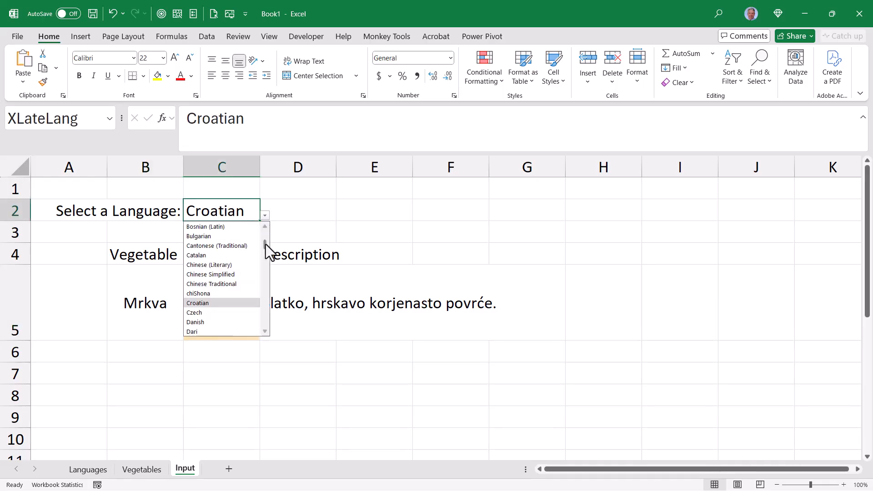
scroll(266, 270, down, 5)
scroll(239, 282, down, 3)
key(Return)
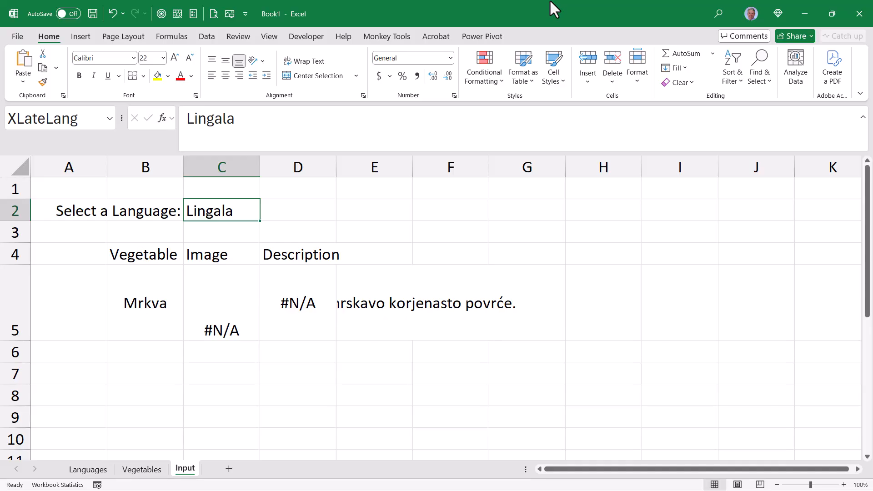
Switch to the VBA Event-Driven Macros.txt file in Notepad and copy all of its code
key(alt+Tab)
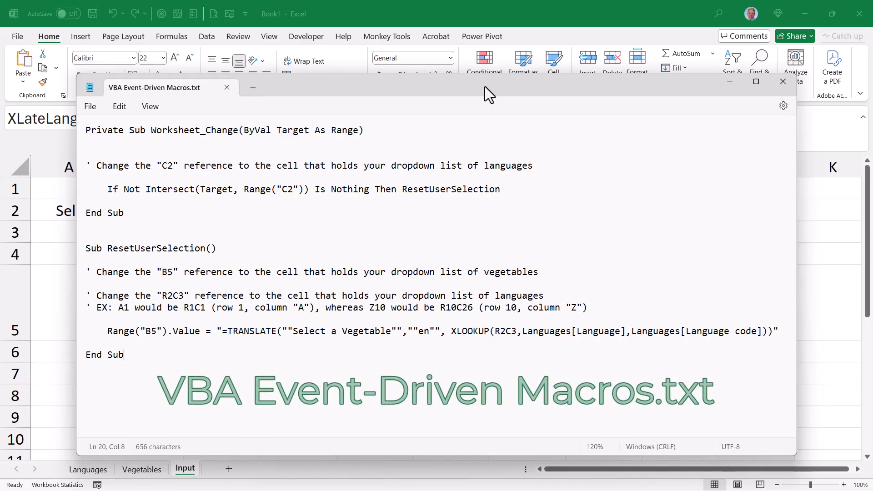
key(ctrl+a)
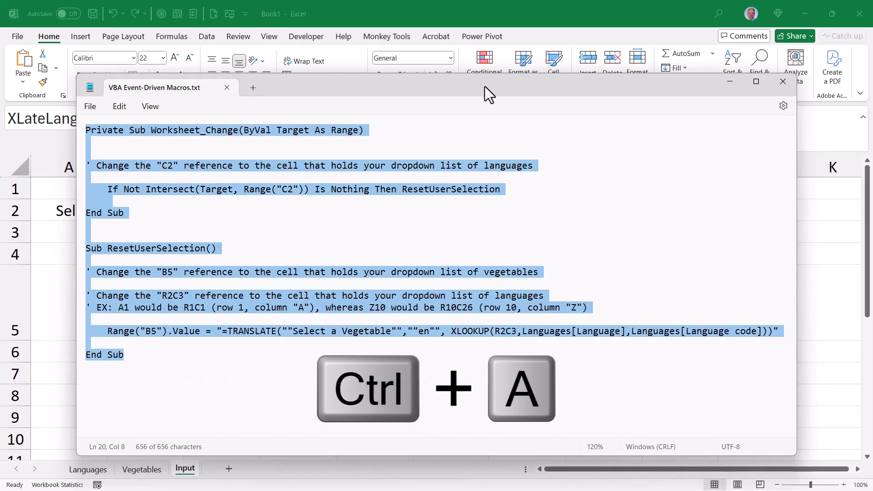
key(ctrl+c)
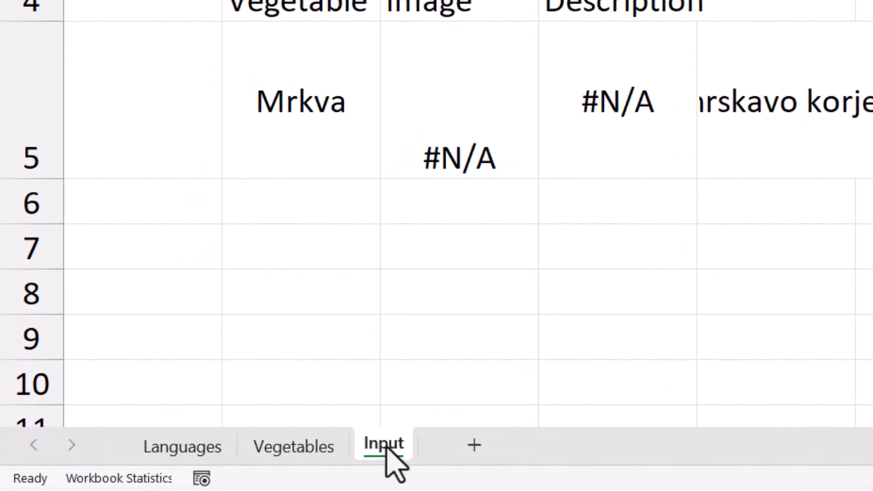
Open the Input sheet's code window via View Code on its sheet tab
right_click(385, 447)
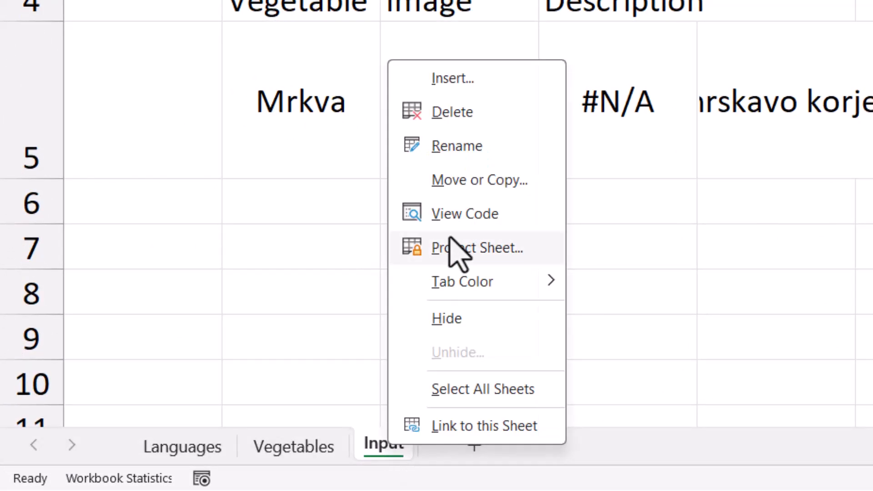
click(463, 214)
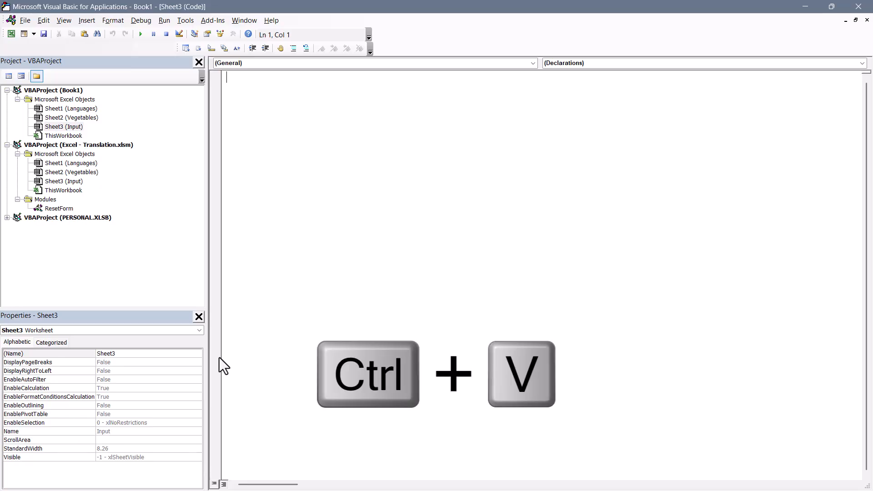
Paste the event macros into the Input sheet module and review the C2, B5 and R2C3 references
key(ctrl+v)
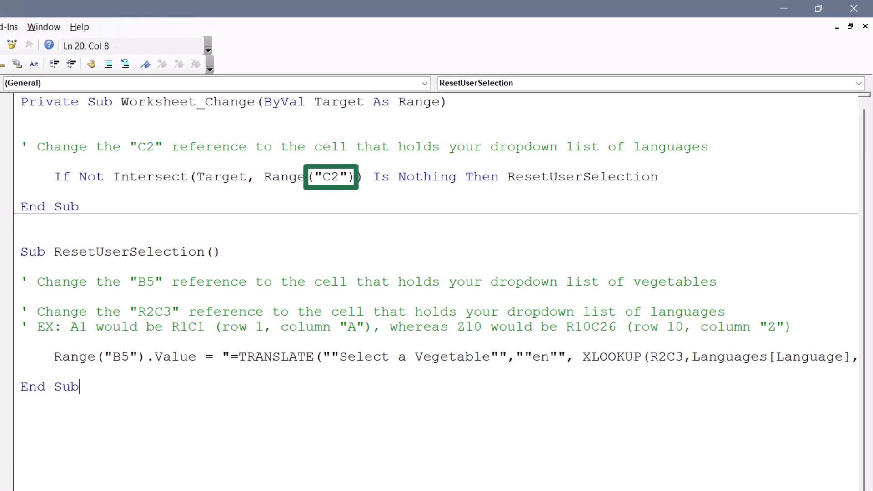
double_click(330, 177)
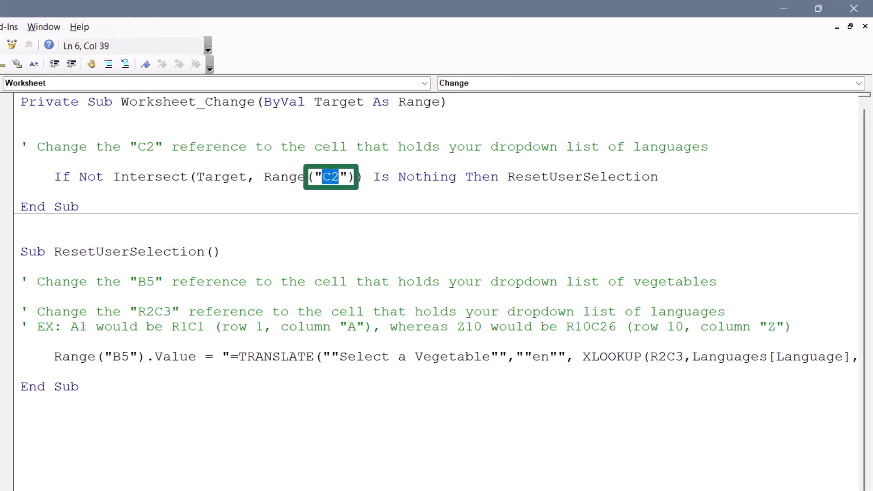
double_click(120, 356)
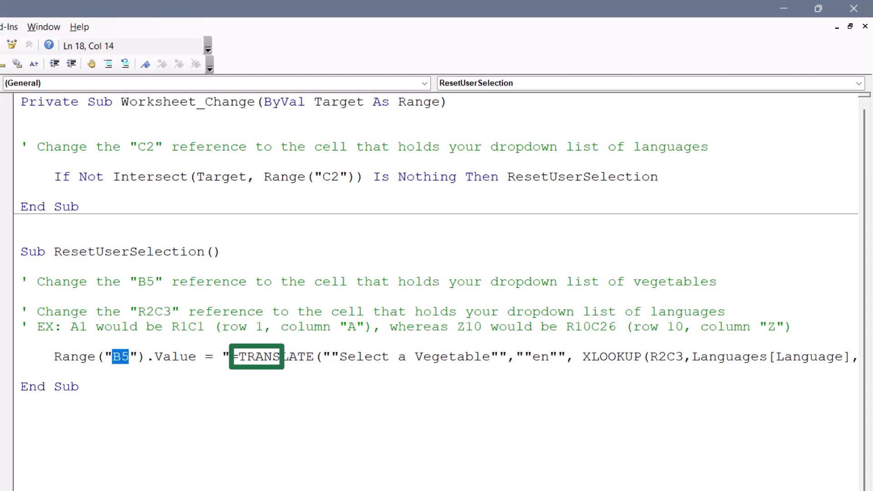
click(649, 357)
key(shift+Right)
key(shift+Right)
key(shift+Right)
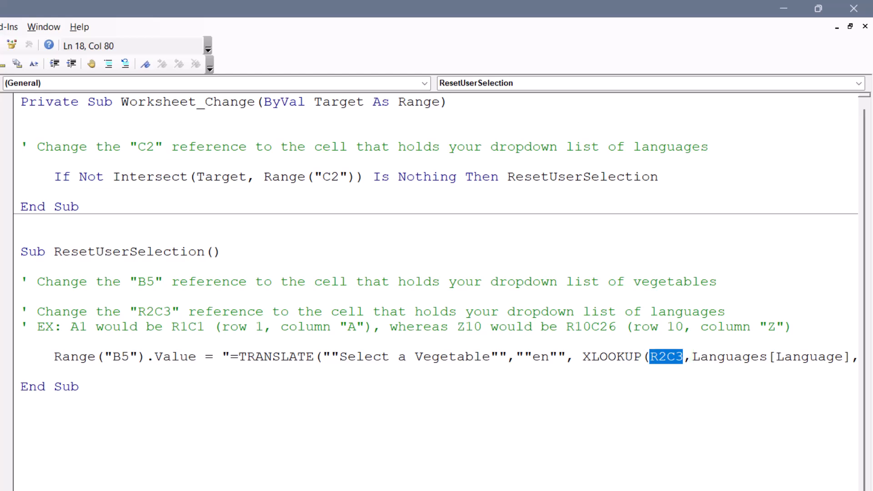
click(20, 341)
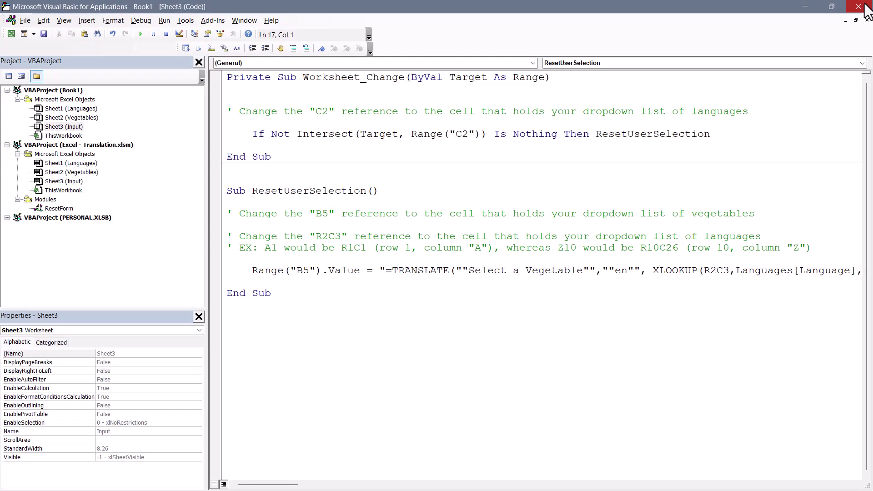
Close the VBA editor, pick Korean in C2 and check the formulas in C5 and B5 after the reset
click(863, 8)
click(265, 214)
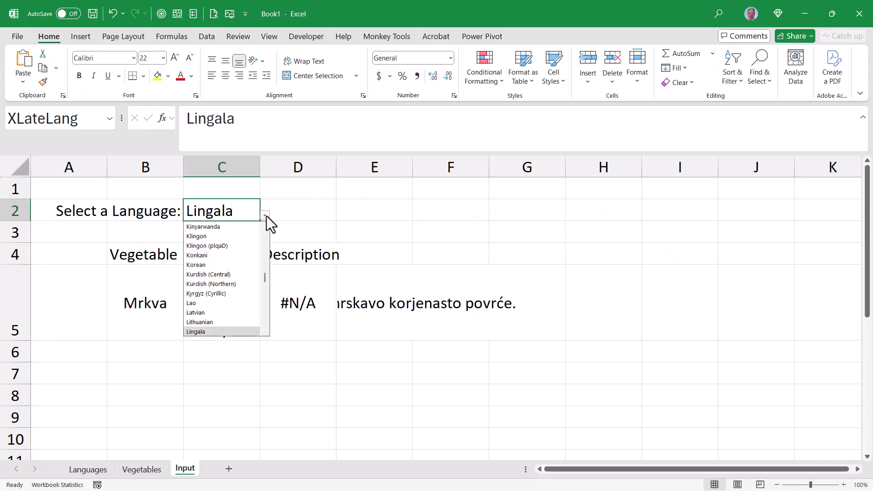
click(209, 264)
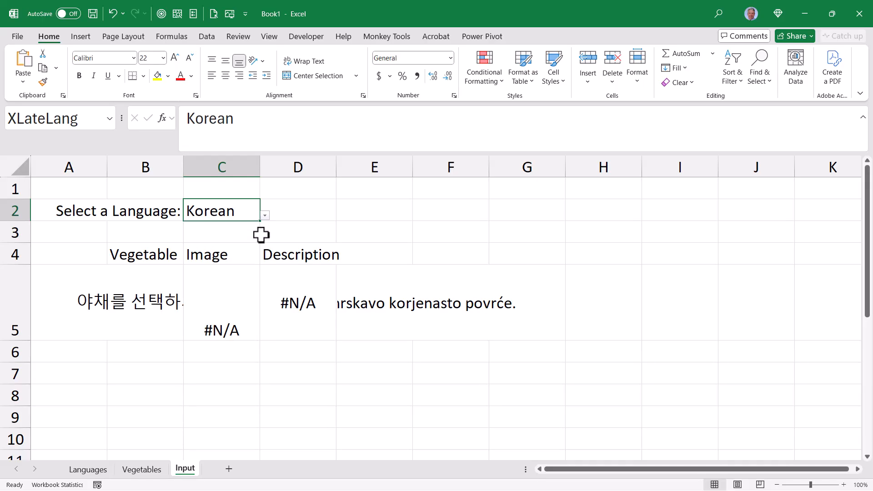
click(231, 309)
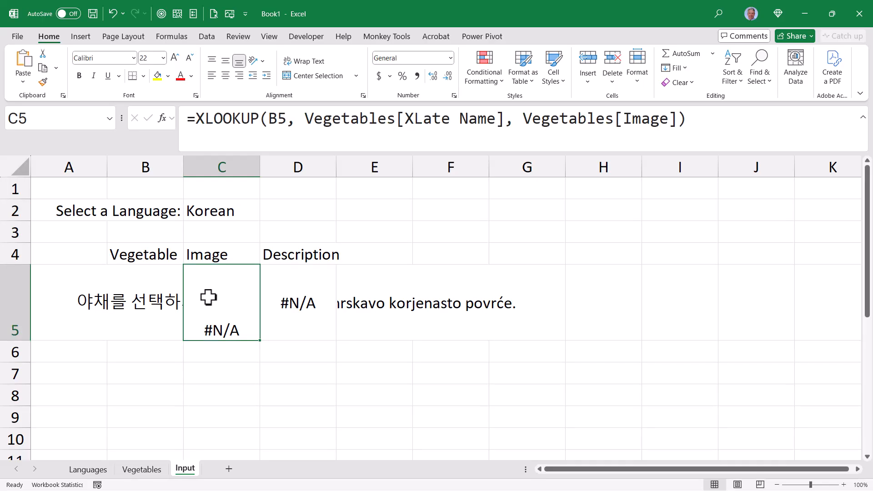
click(151, 302)
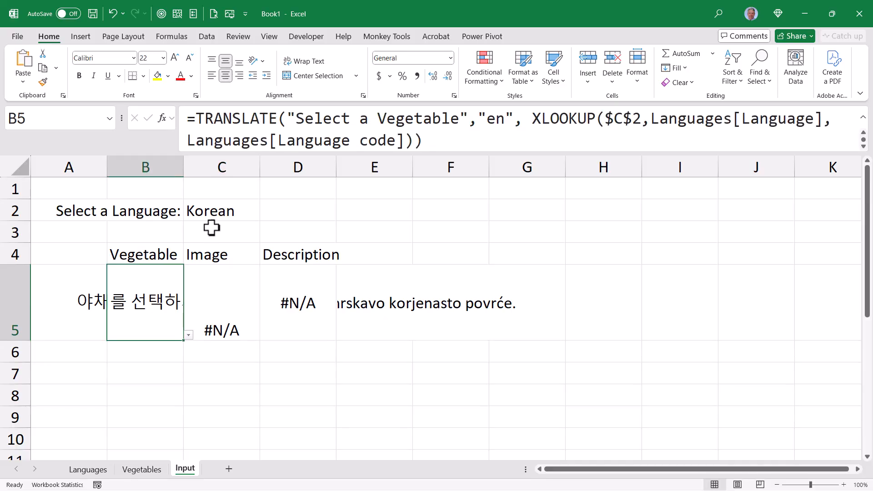
Pick English again, review the Select a Vegetable text in the sheet code, and inspect C5 and D5
click(215, 213)
click(265, 216)
scroll(267, 243, up, 5)
scroll(267, 243, up, 5)
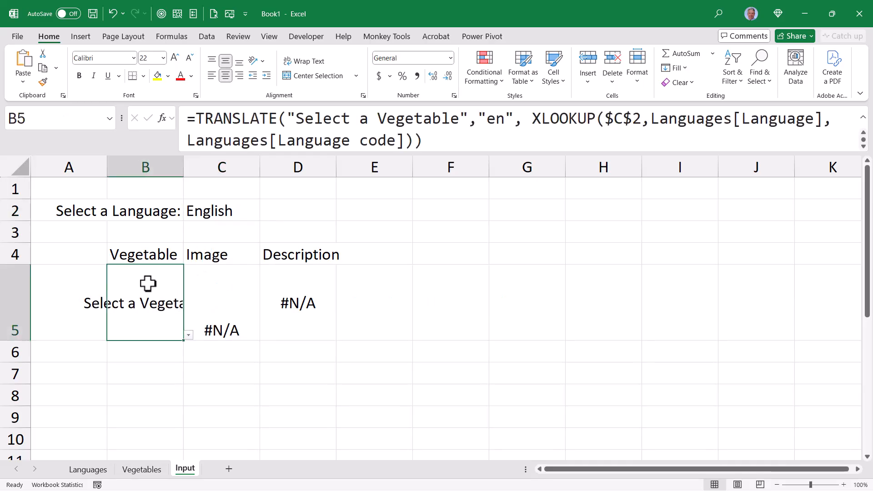
right_click(184, 470)
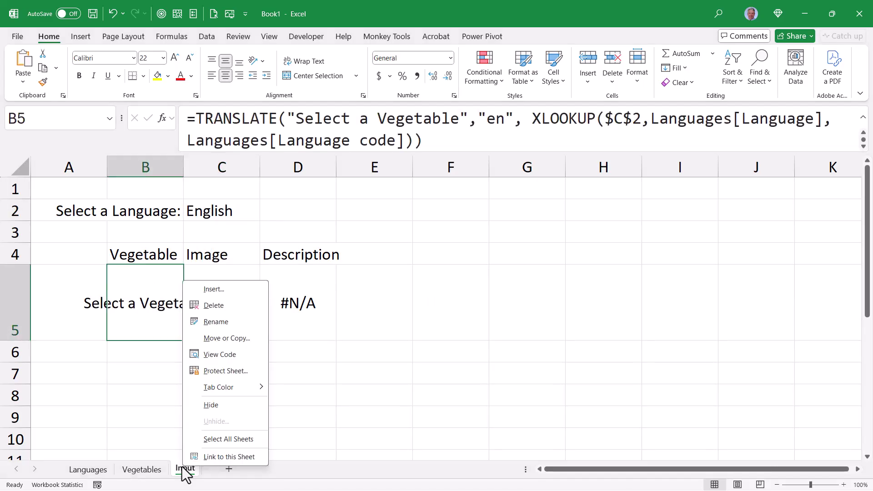
click(219, 354)
drag(468, 270, 583, 271)
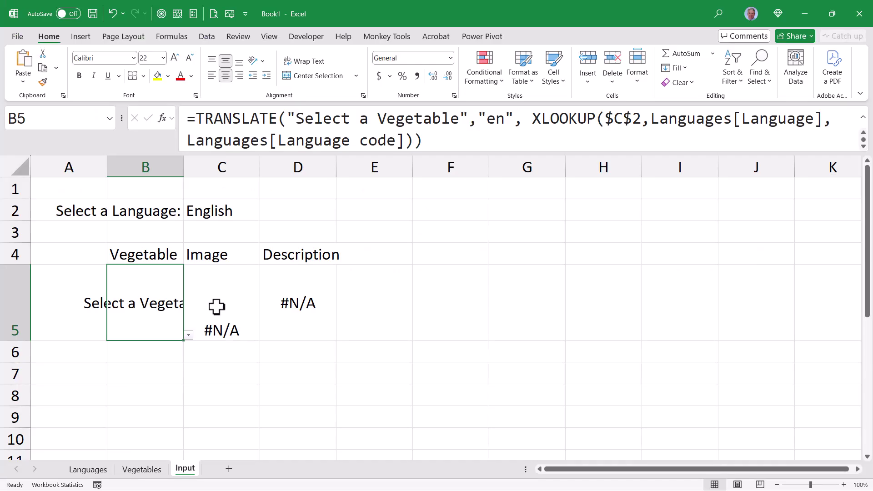
click(215, 306)
click(290, 303)
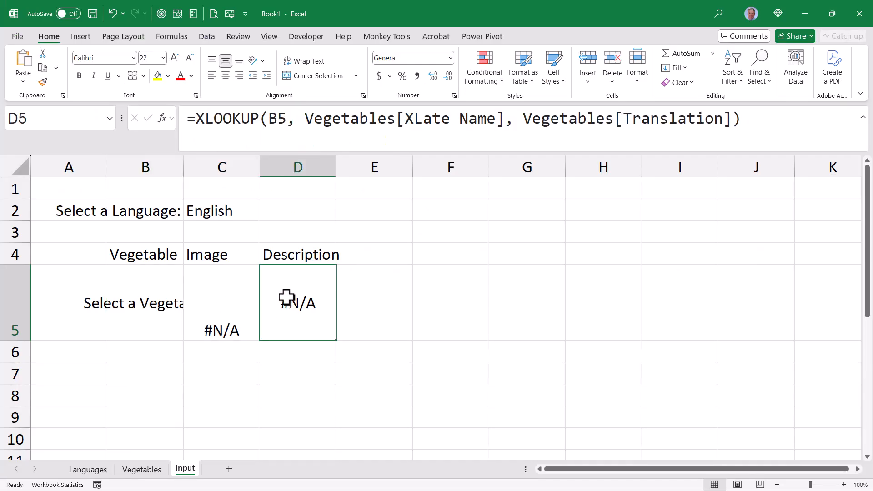
Wrap C5's image XLOOKUP in IFERROR so it shows blank instead of #N/A
click(205, 289)
click(191, 122)
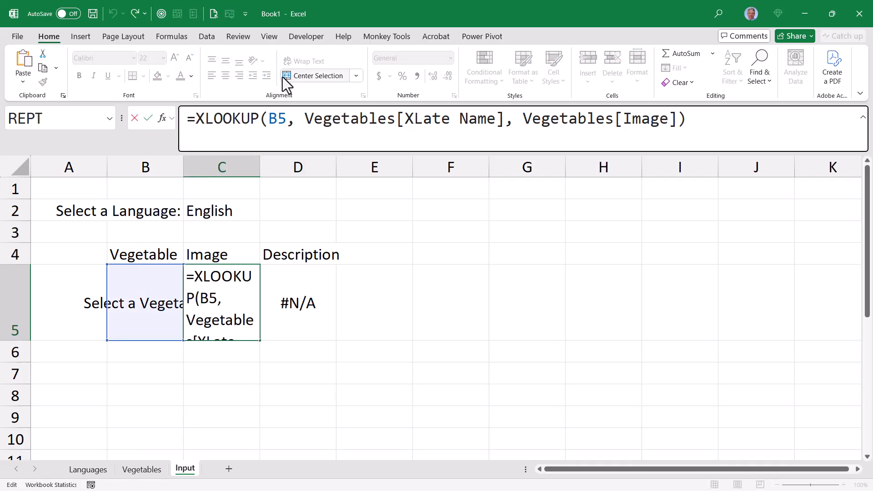
text(IFERROR()
key(End)
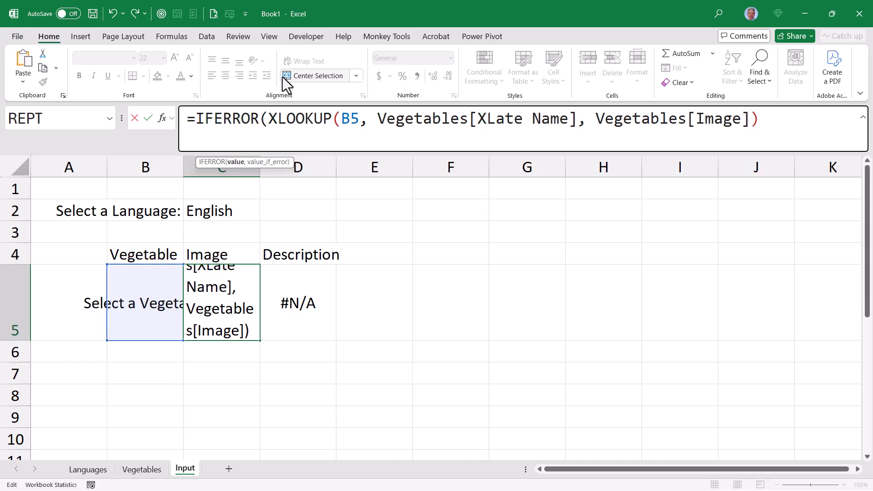
text(, "")
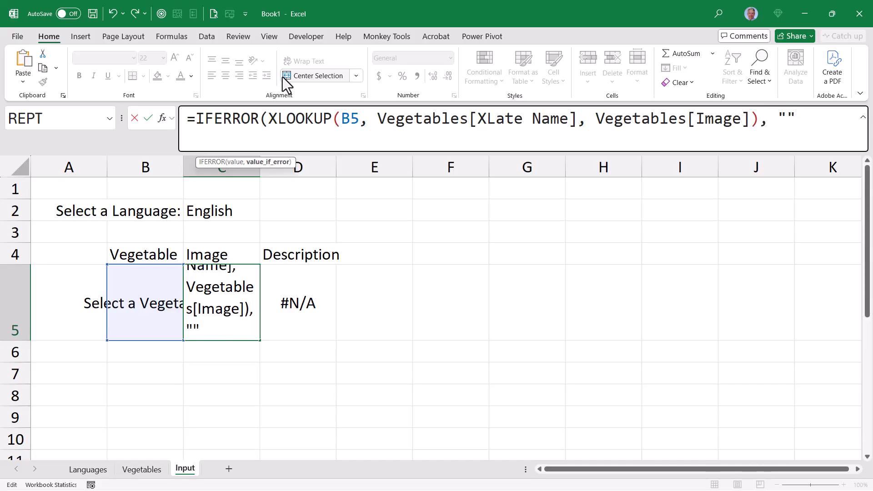
text())
key(Tab)
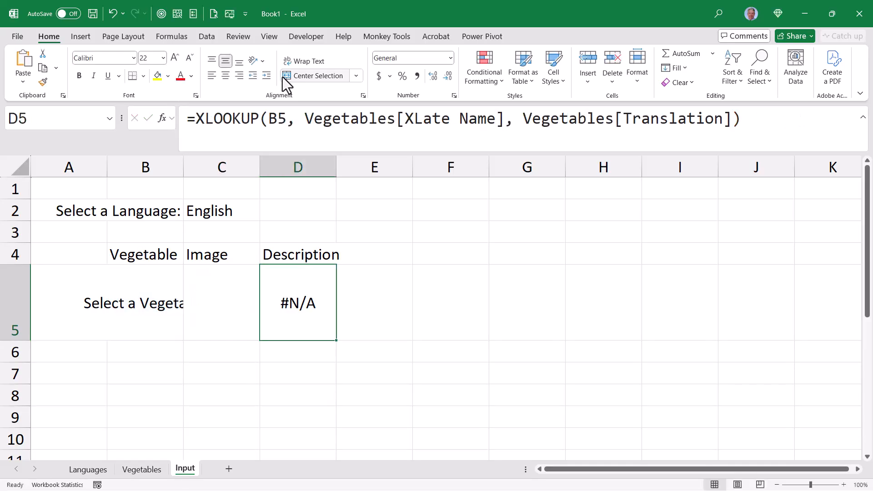
Wrap D5's description XLOOKUP in IFERROR with "" as the fallback and confirm it
click(196, 118)
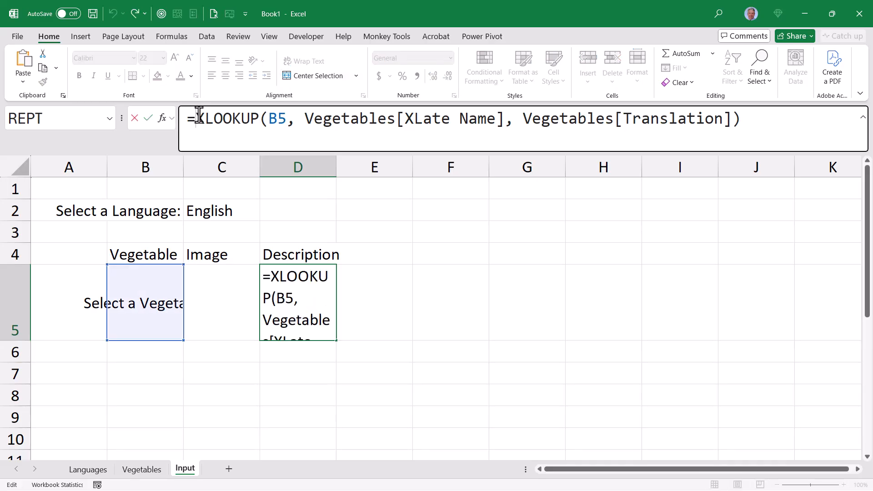
text(IFERROR()
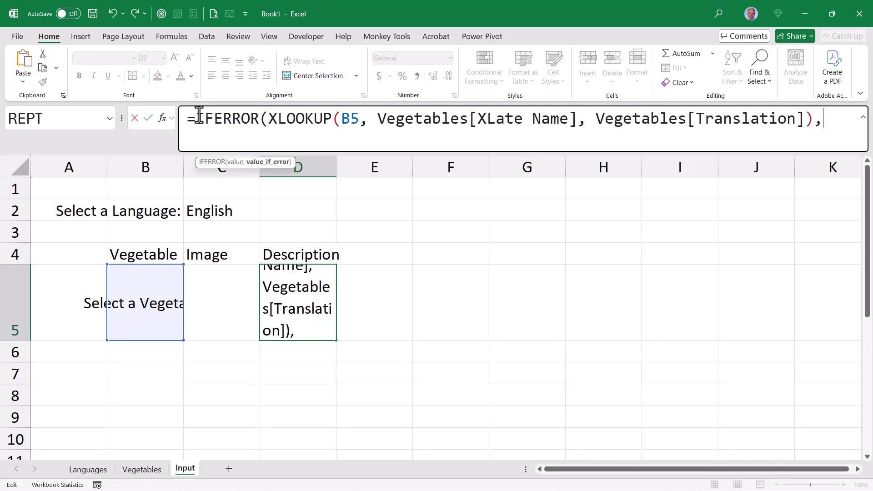
text( ""))
key(Return)
click(158, 307)
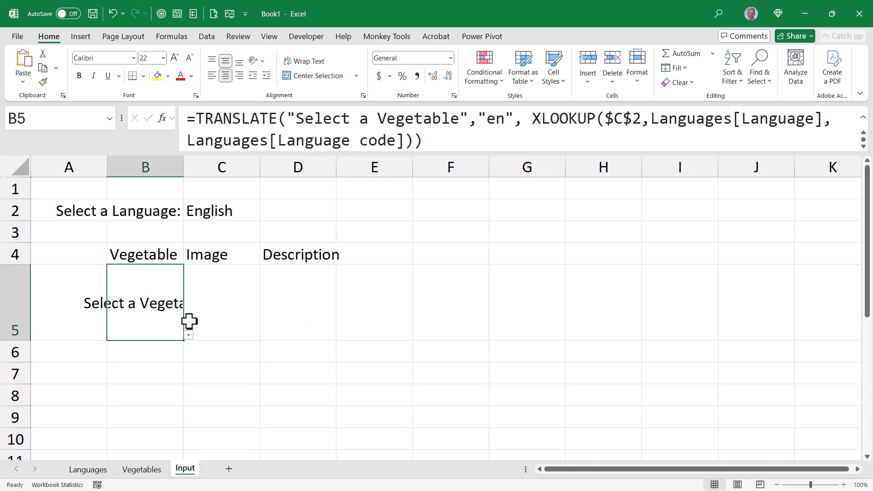
Choose Garlic, switch the language to Romanian, and wrap the B5 prompt text onto multiple lines
click(188, 334)
click(133, 378)
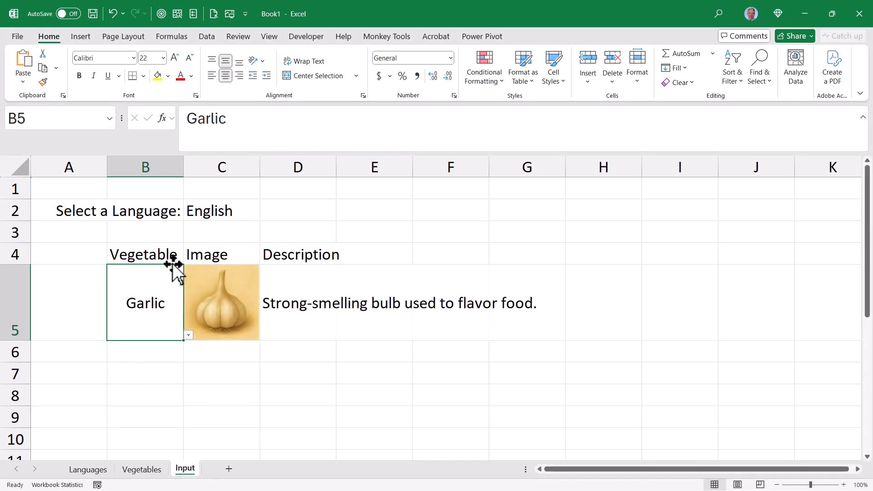
click(225, 211)
click(265, 216)
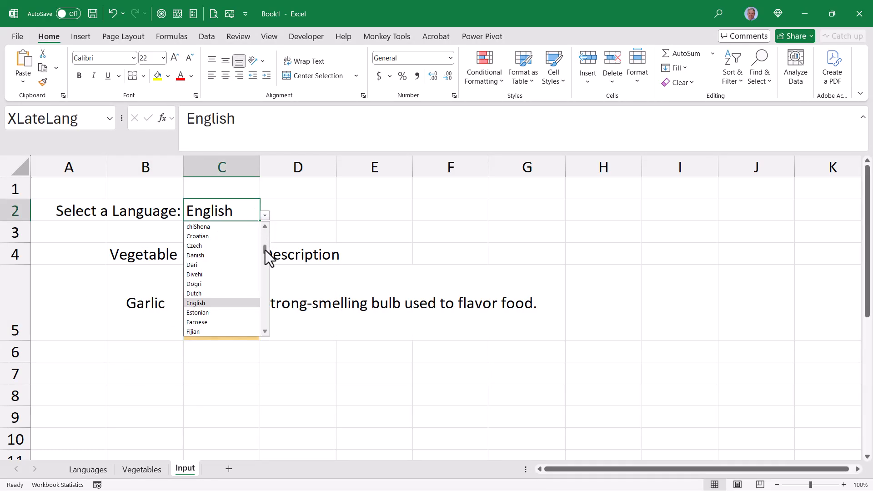
scroll(266, 273, down, 10)
click(199, 312)
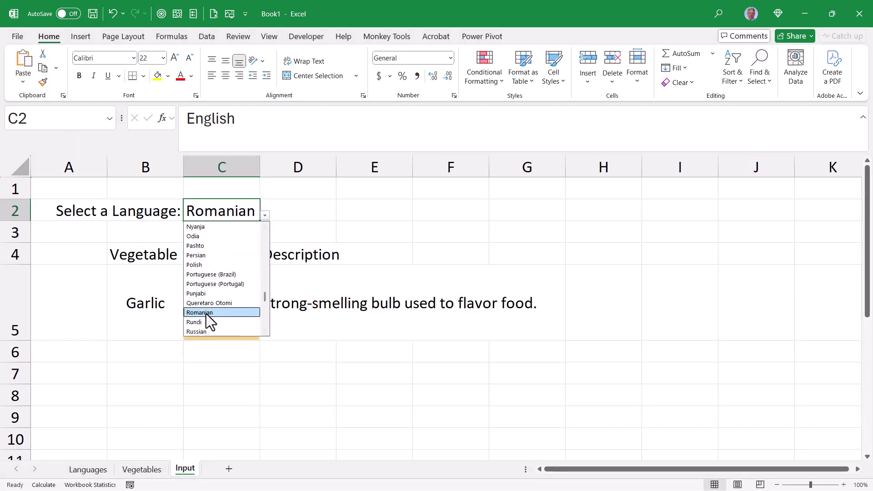
click(150, 303)
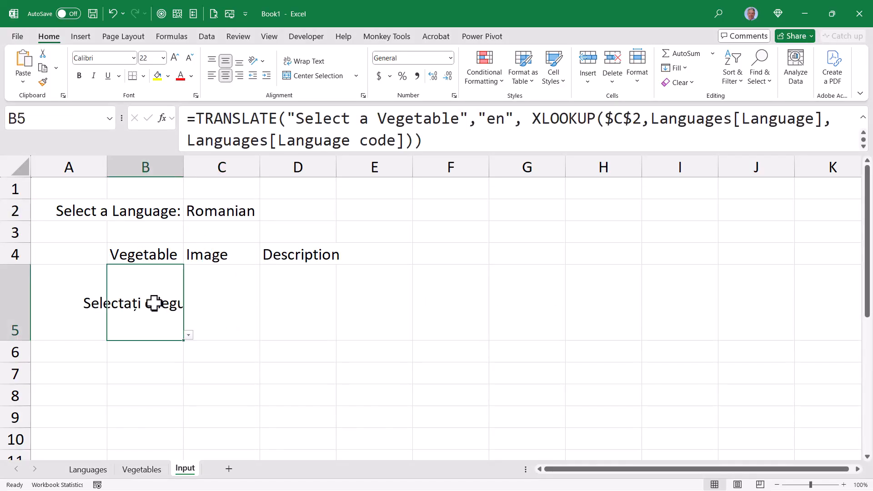
click(309, 61)
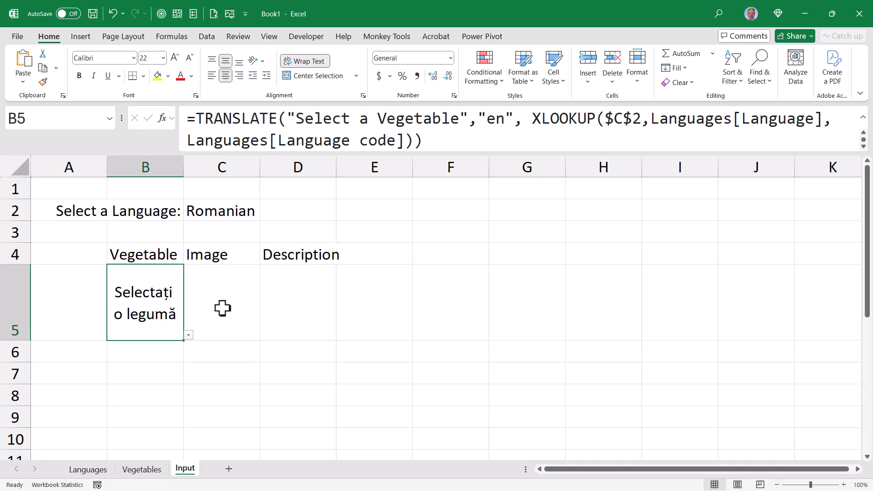
Test translations by picking Spanac in Romanian, then Turkish with Havuç as the vegetable
click(188, 335)
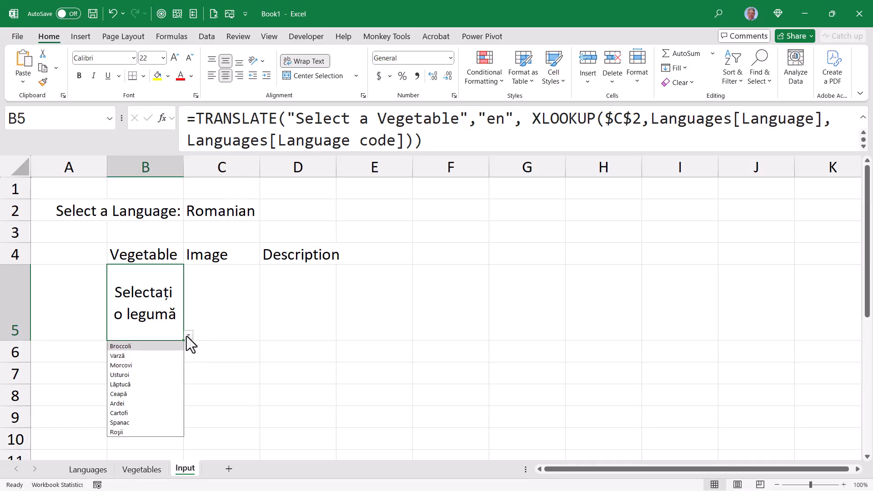
click(120, 422)
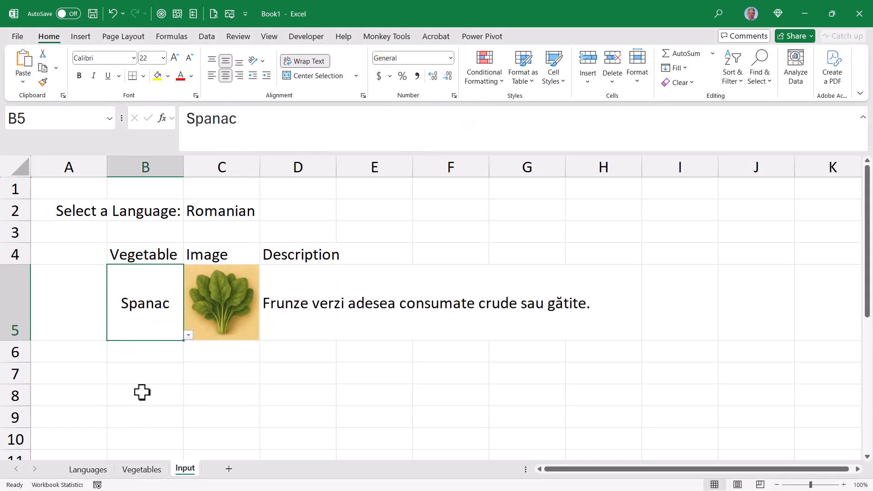
click(220, 211)
click(264, 215)
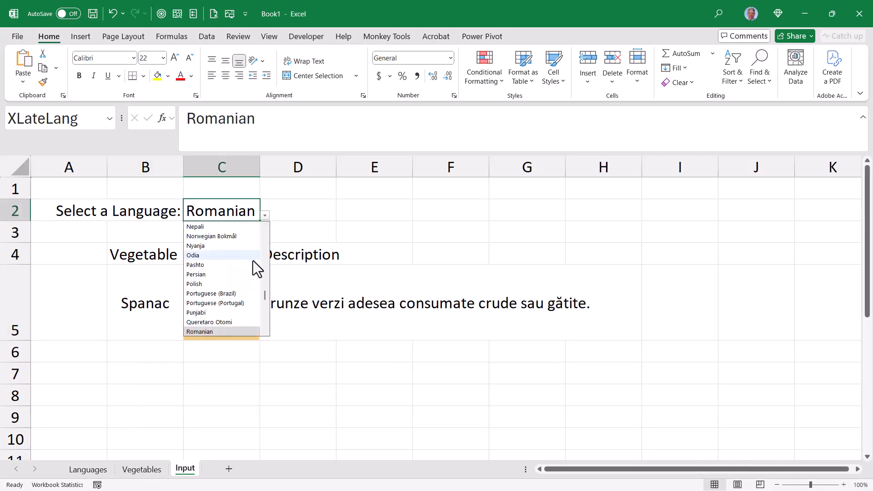
scroll(266, 300, down, 3)
click(211, 297)
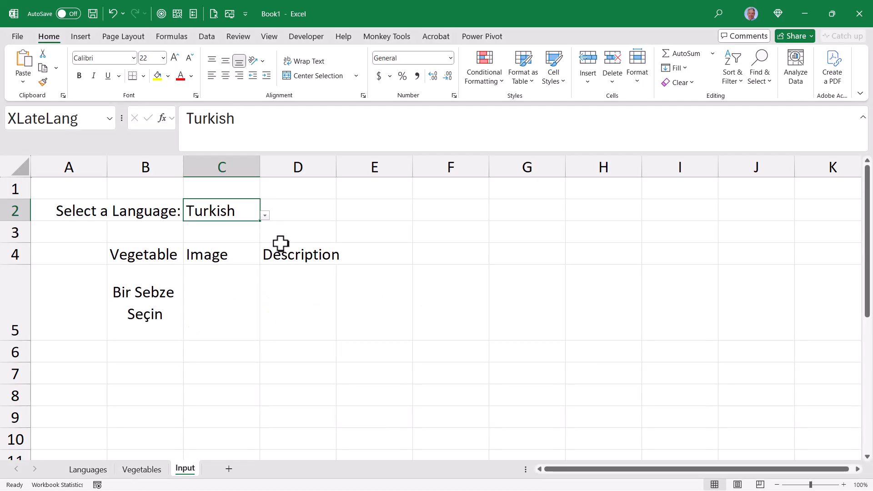
click(164, 294)
click(189, 334)
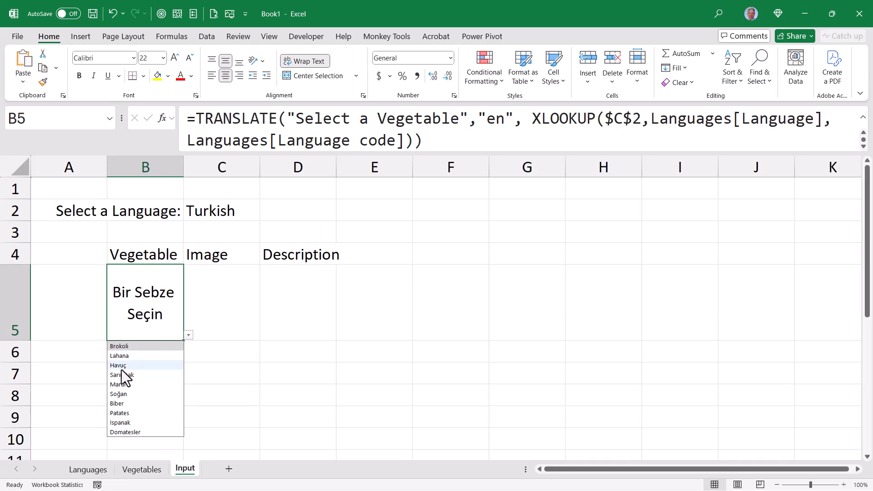
click(120, 365)
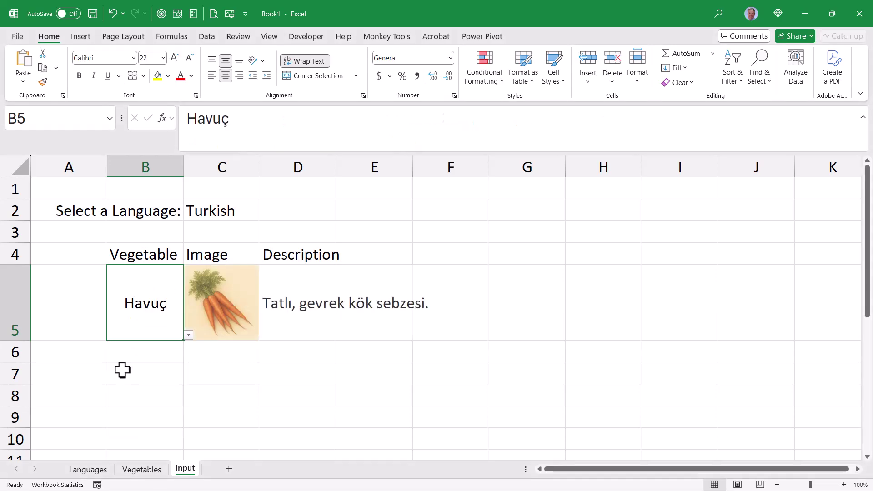
Set the language back to English and choose Cabbage from the vegetable list
click(247, 210)
click(265, 216)
scroll(267, 295, up, 3)
scroll(266, 273, up, 5)
click(205, 259)
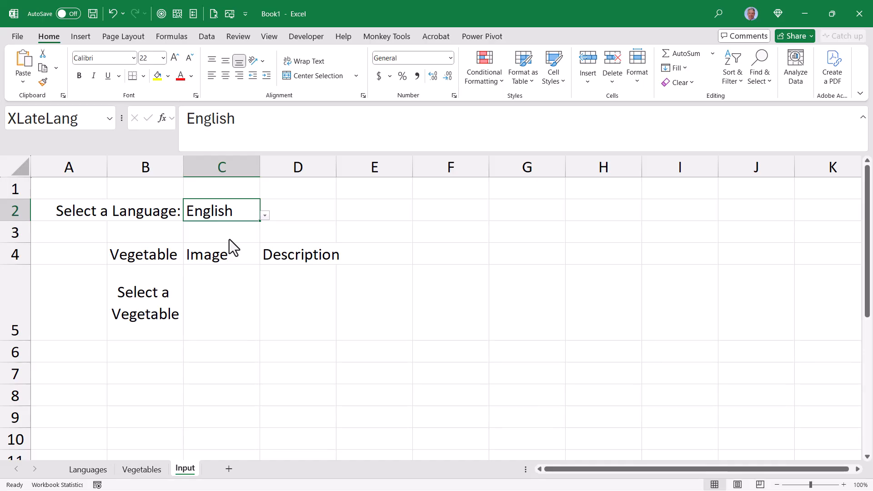
click(145, 303)
click(189, 337)
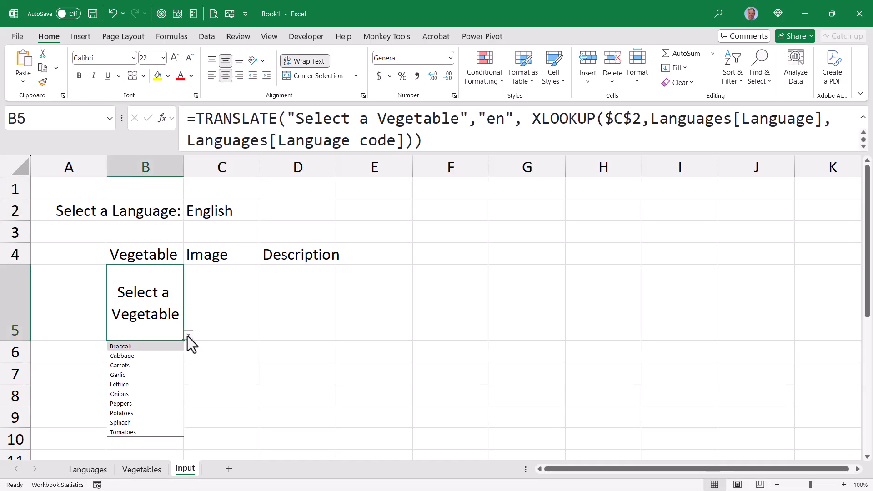
click(134, 360)
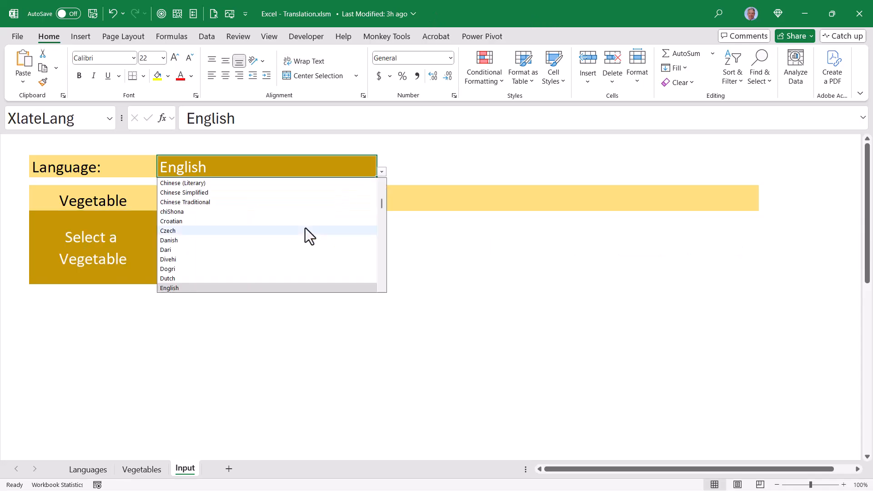
Choose पत्तागोभी (cabbage) from the Nepali vegetable list in B5
click(141, 259)
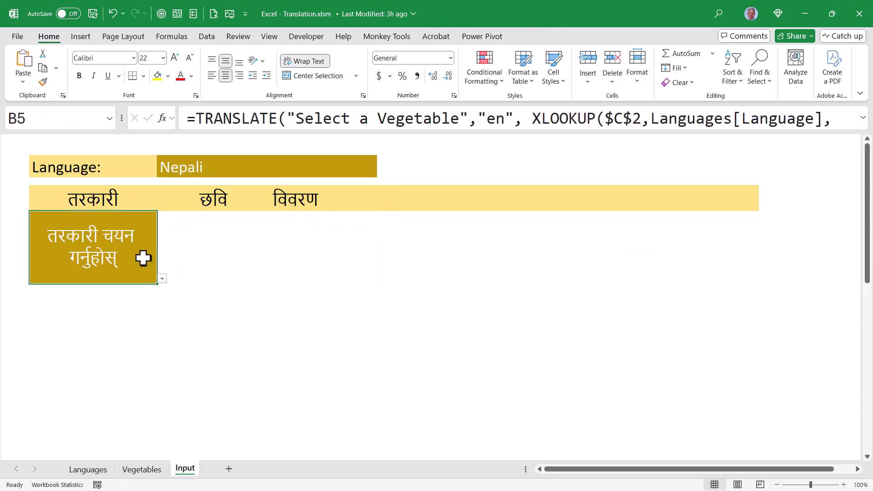
click(161, 278)
click(70, 299)
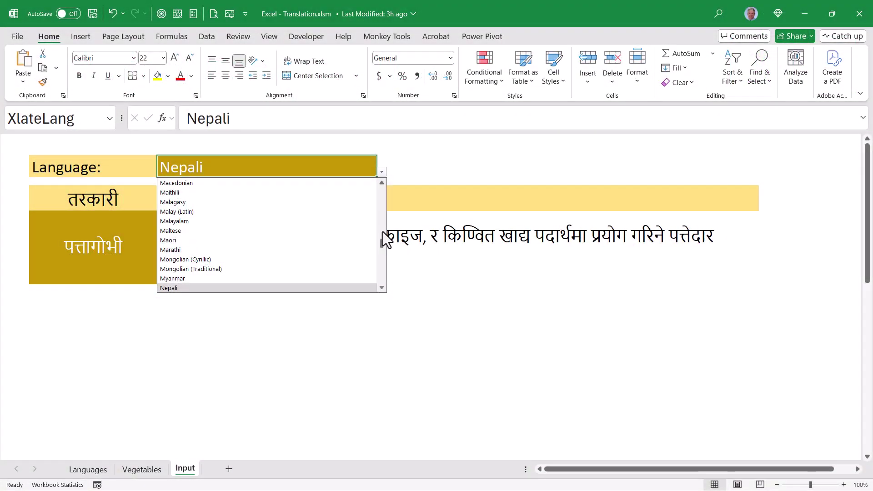
scroll(382, 245, up, 4)
drag(380, 237, 380, 250)
Switch the language to Polish and choose Czosnek as the vegetable
click(174, 238)
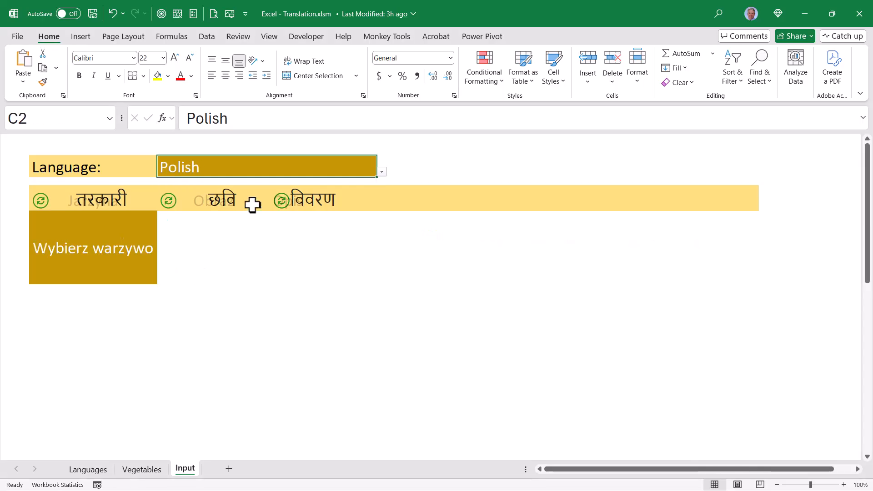
click(130, 236)
click(162, 279)
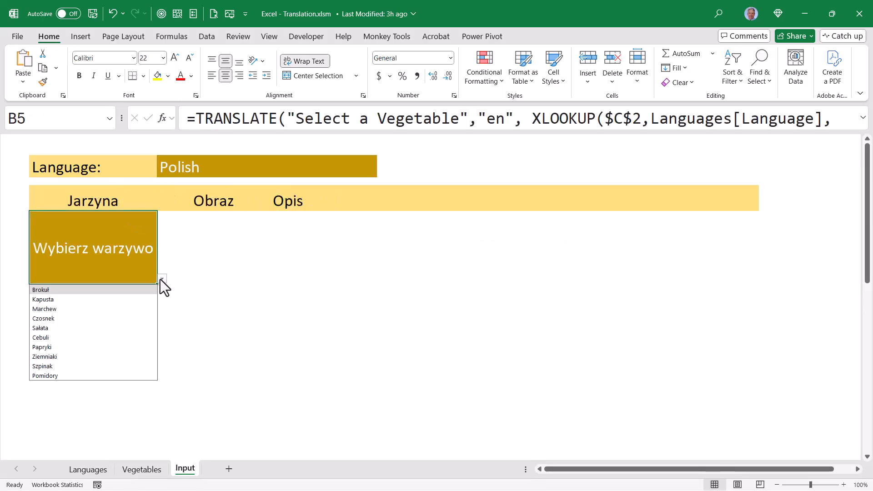
click(69, 327)
Switch the language to Galician and choose Tomates as the vegetable
click(273, 167)
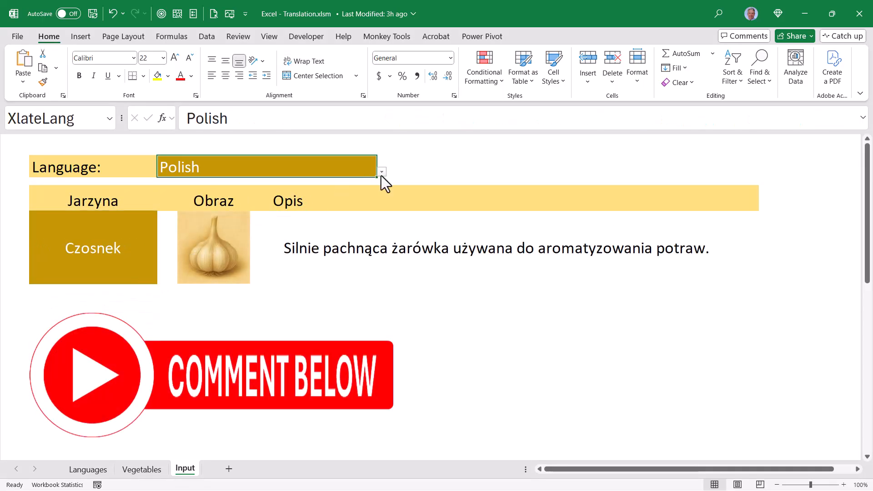
click(381, 171)
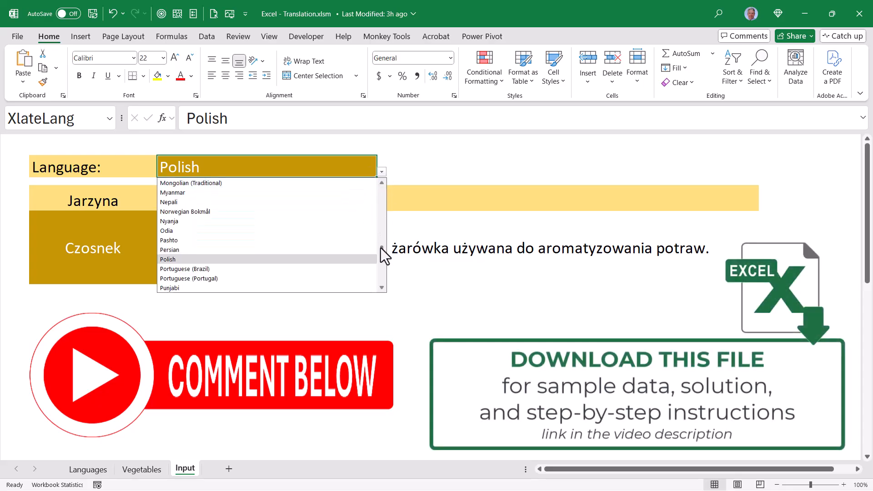
drag(380, 248, 381, 213)
click(200, 222)
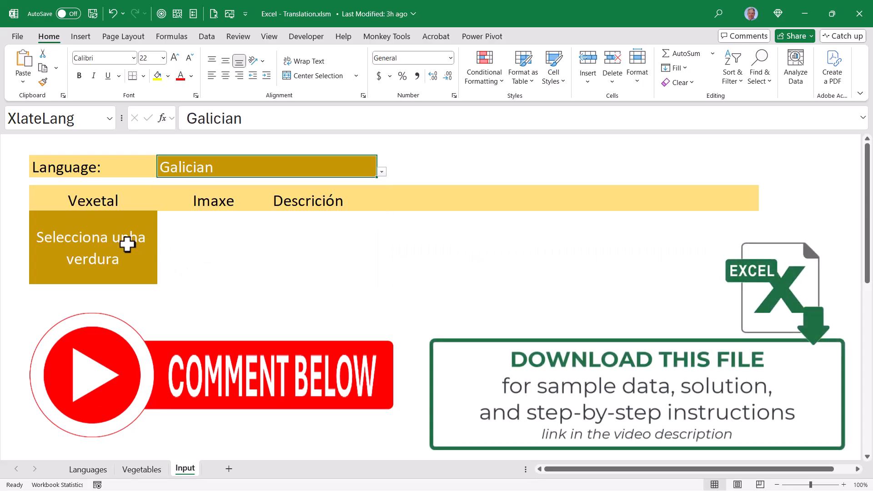
click(92, 247)
click(162, 279)
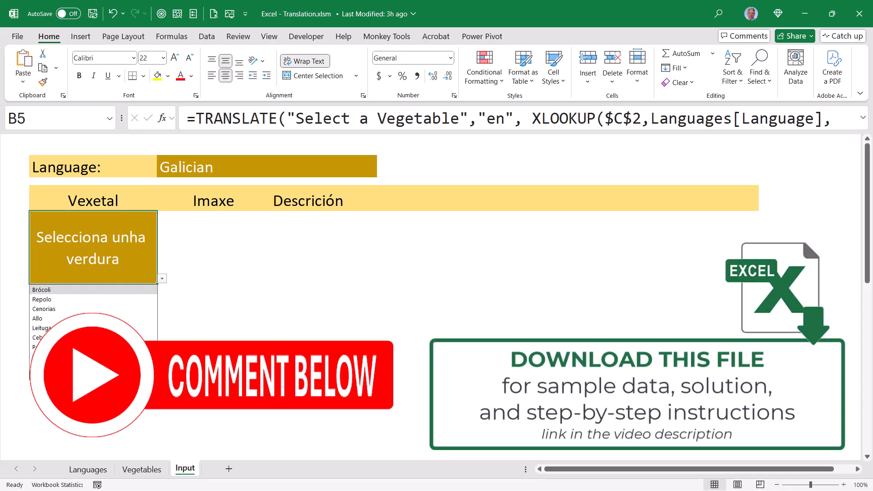
click(93, 347)
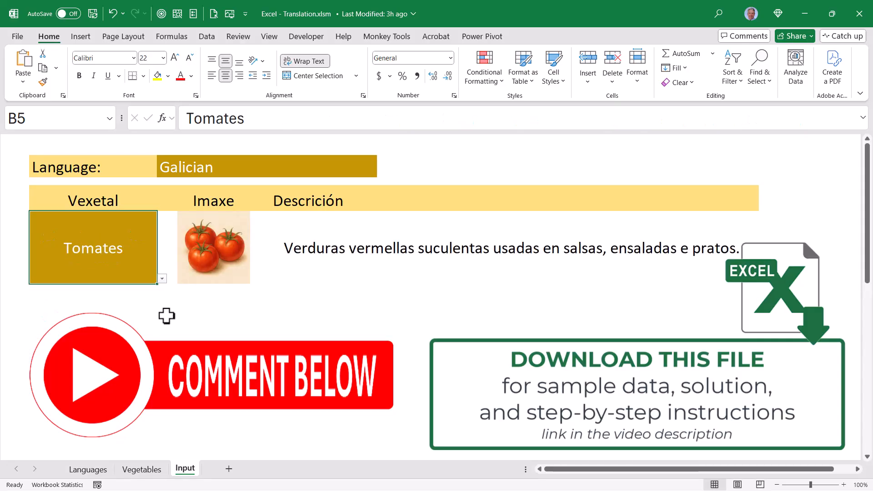
click(338, 172)
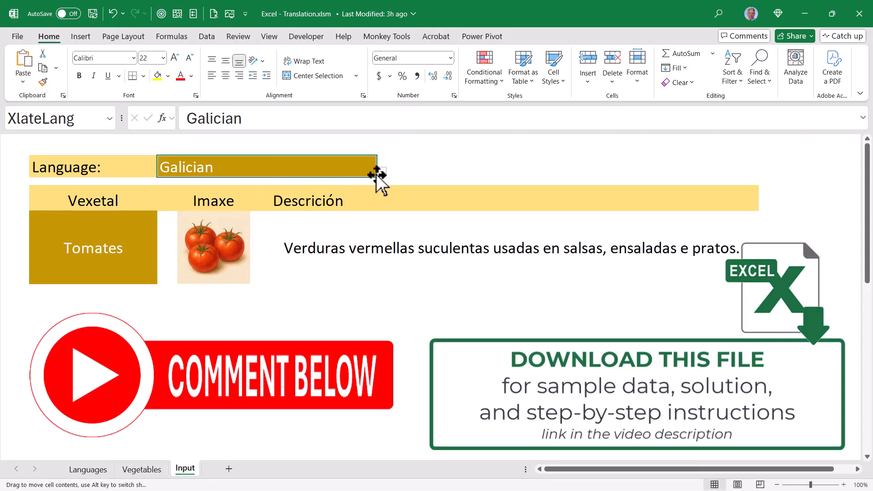